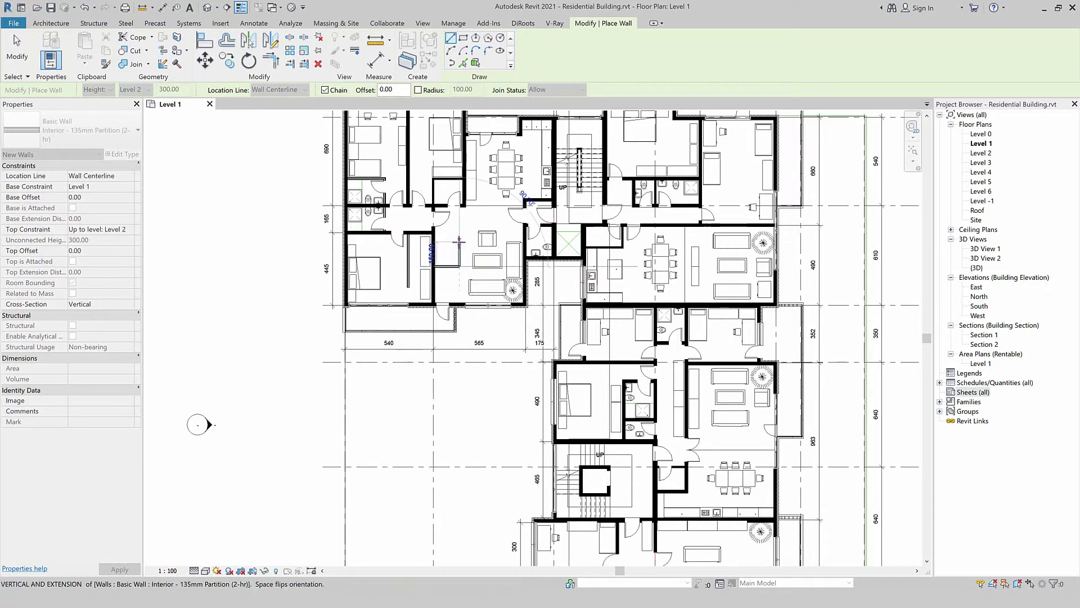
# Step: Finish wall placement and delete the Interior - 135mm Partition walls forming the small box in the upper-left apartment's living room
pyautogui.press('Escape')
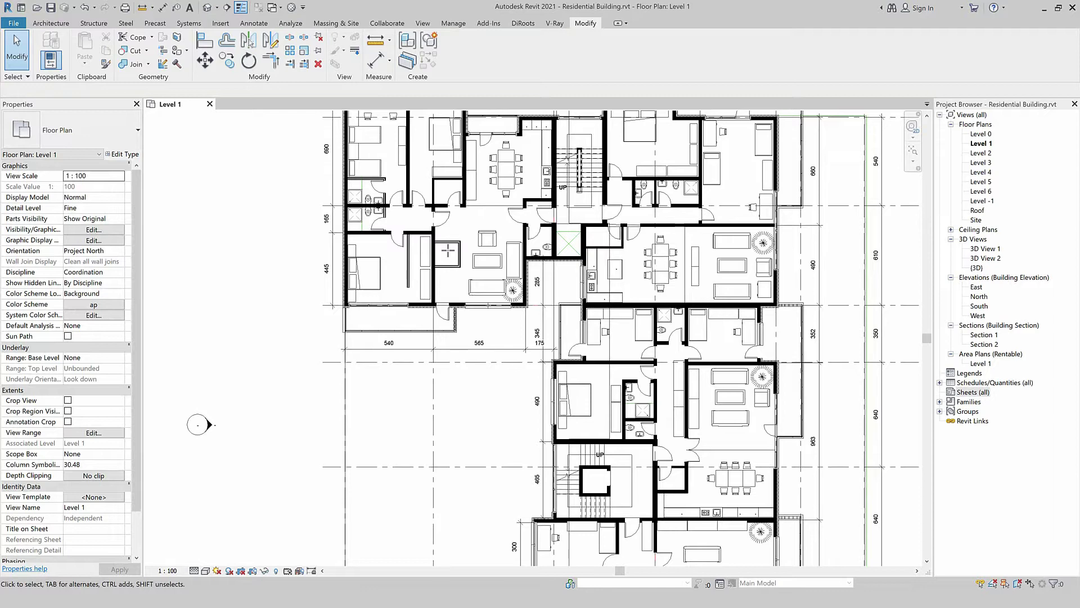
pyautogui.scroll(2, 453, 248)
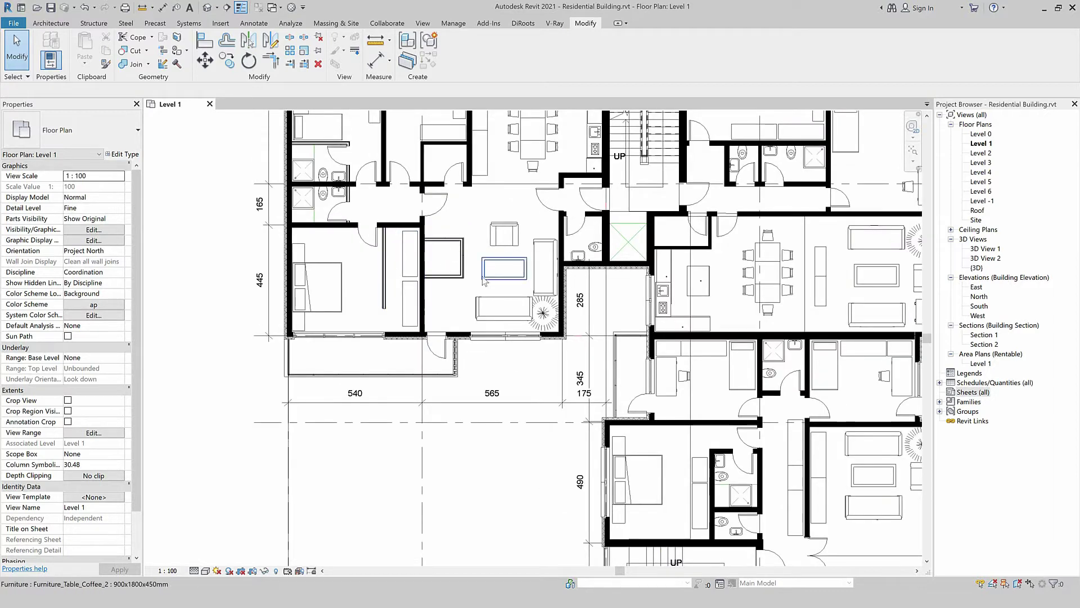
pyautogui.click(383, 278)
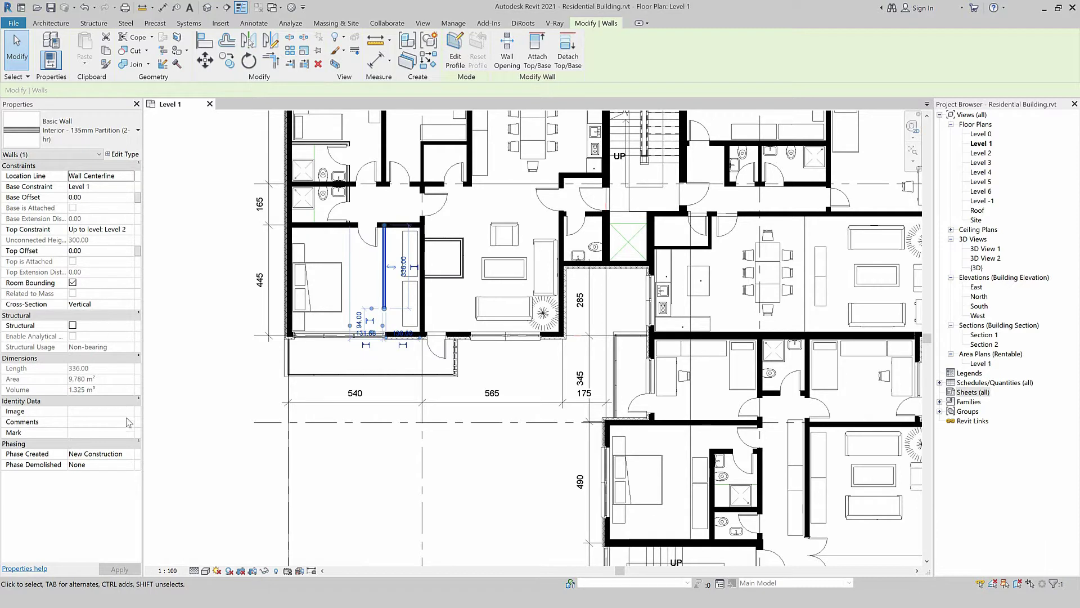
pyautogui.click(444, 276)
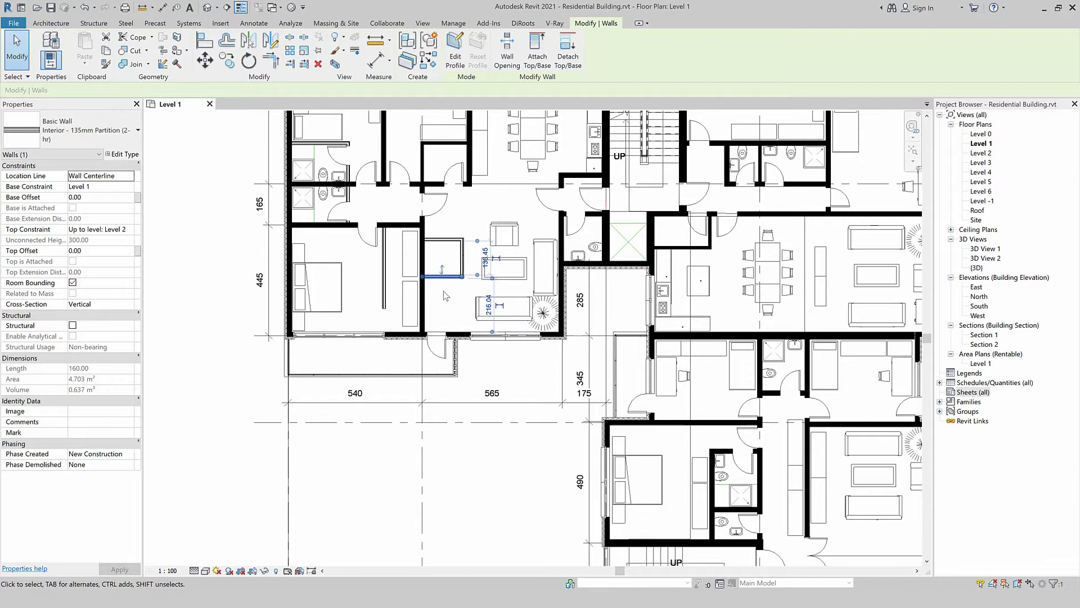
pyautogui.moveTo(444, 276); pyautogui.dragTo(454, 241)
pyautogui.press('Escape')
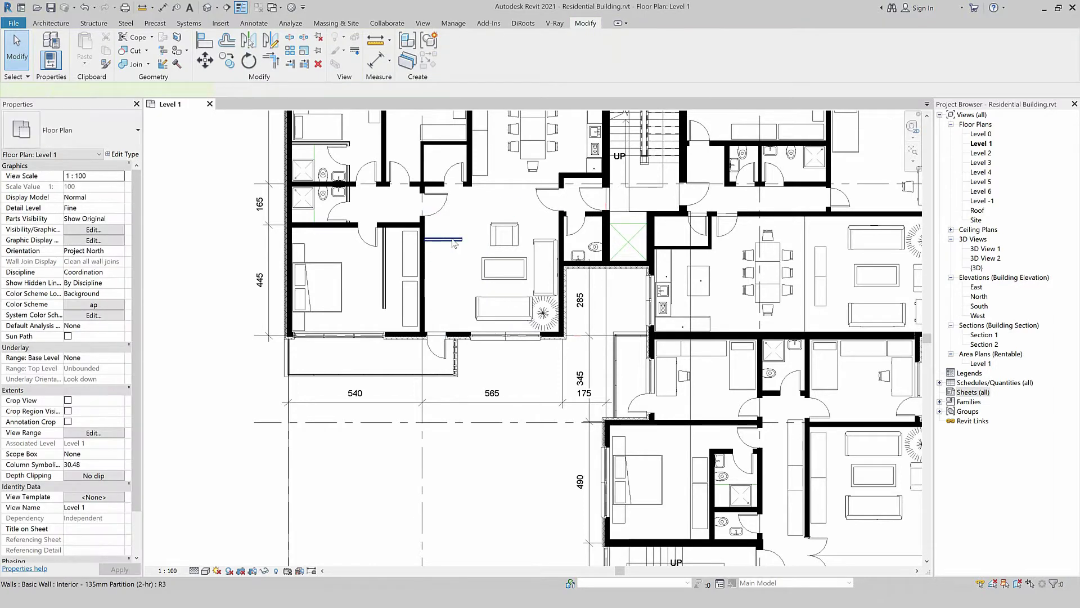
pyautogui.scroll(-2, 383, 275)
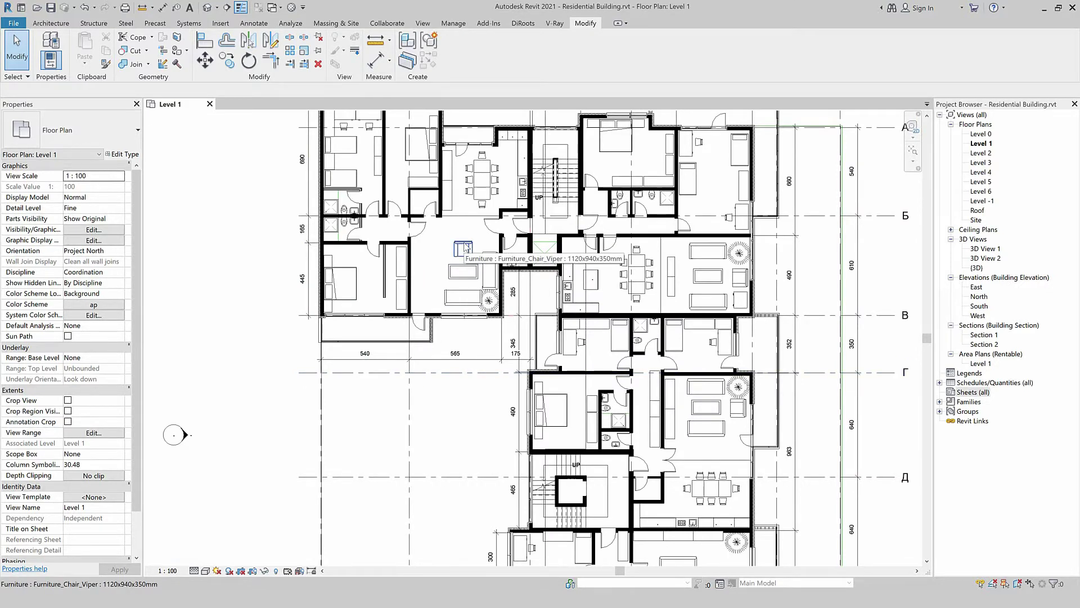
# Step: Use Create Similar on the Furniture_Chair_Viper armchair to place another one between the bedroom wall and the coffee table
pyautogui.scroll(-3, 419, 265)
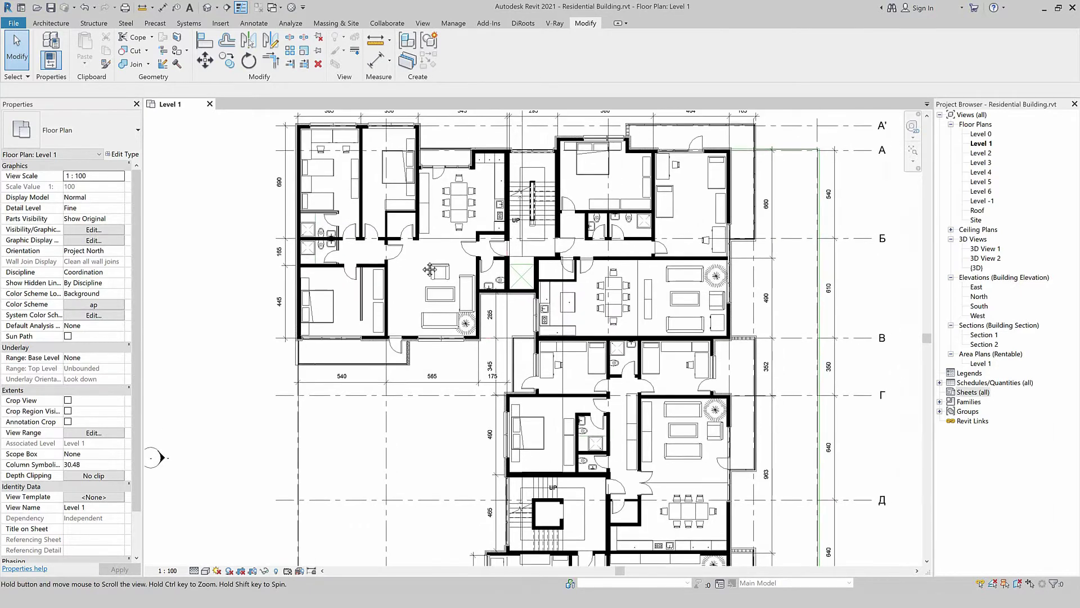
pyautogui.click(429, 268)
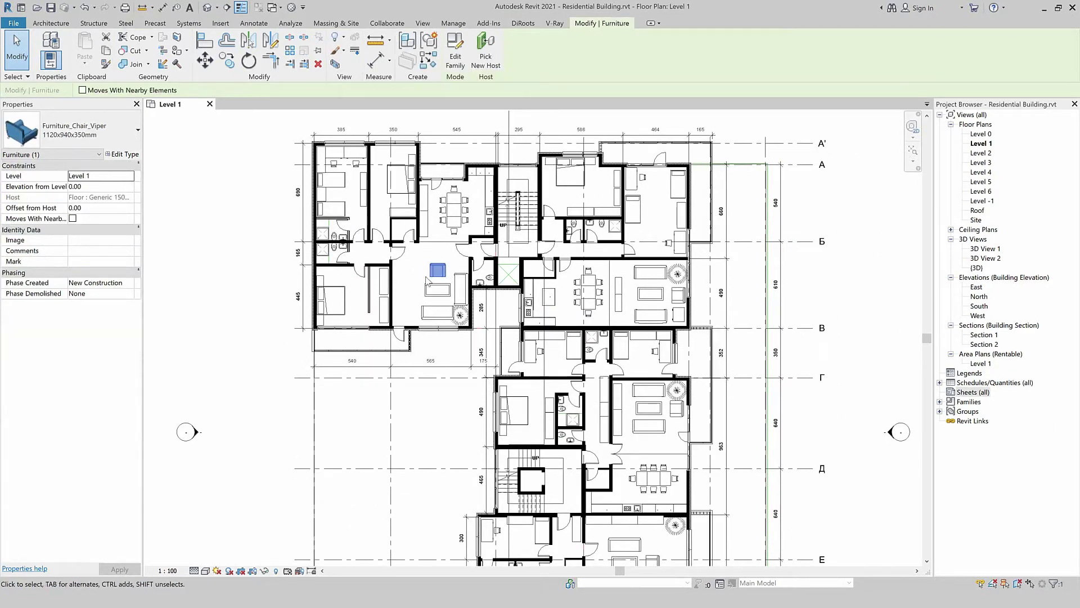
pyautogui.press('c')
pyautogui.press('s')
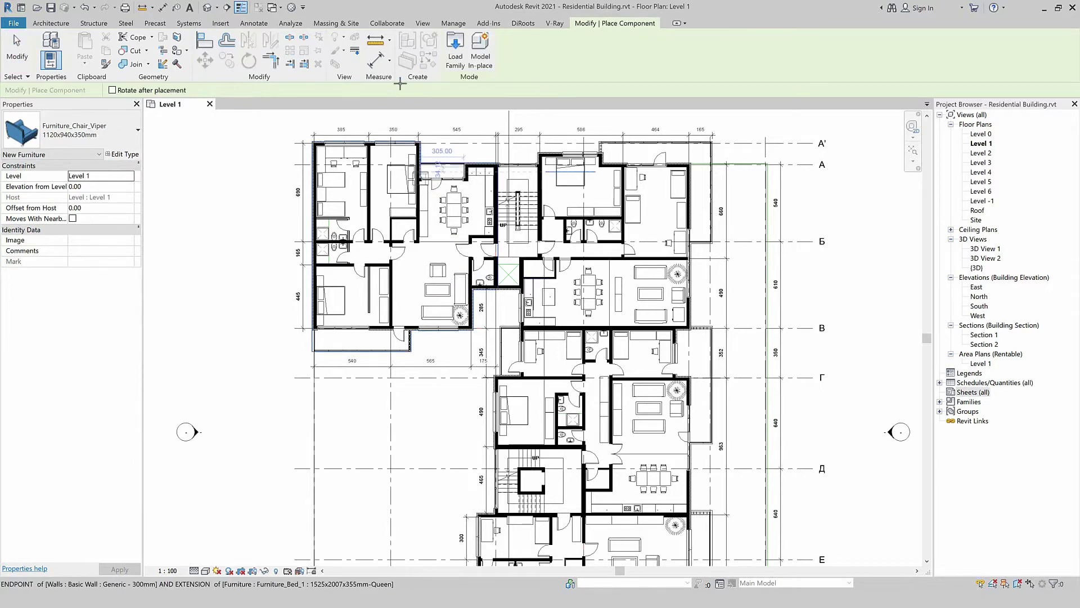
pyautogui.scroll(3, 413, 285)
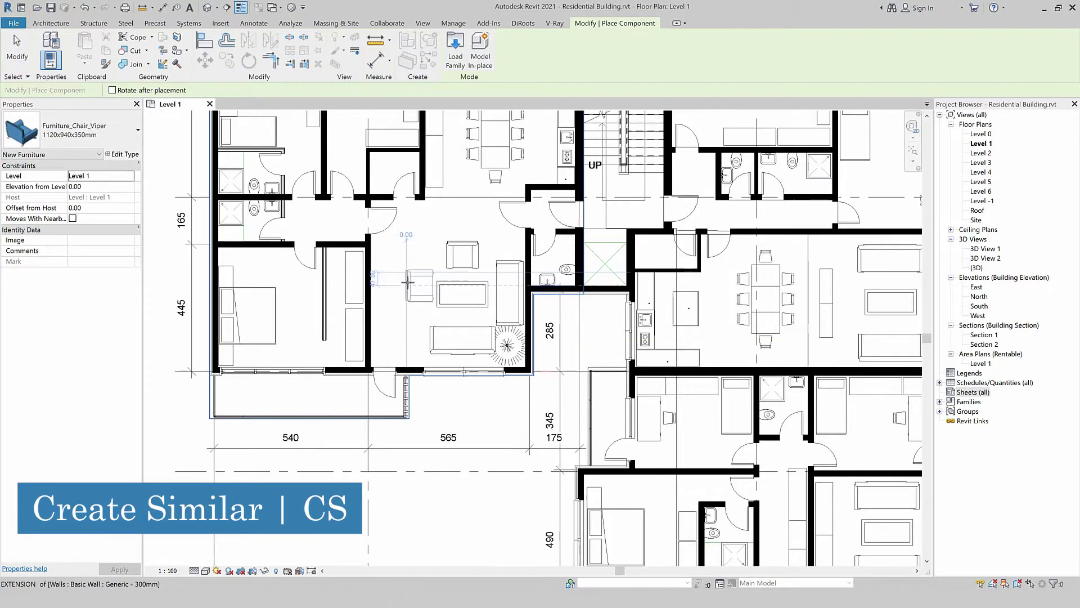
pyautogui.click(396, 294)
pyautogui.press('Escape')
pyautogui.press('Escape')
pyautogui.scroll(-1, 374, 323)
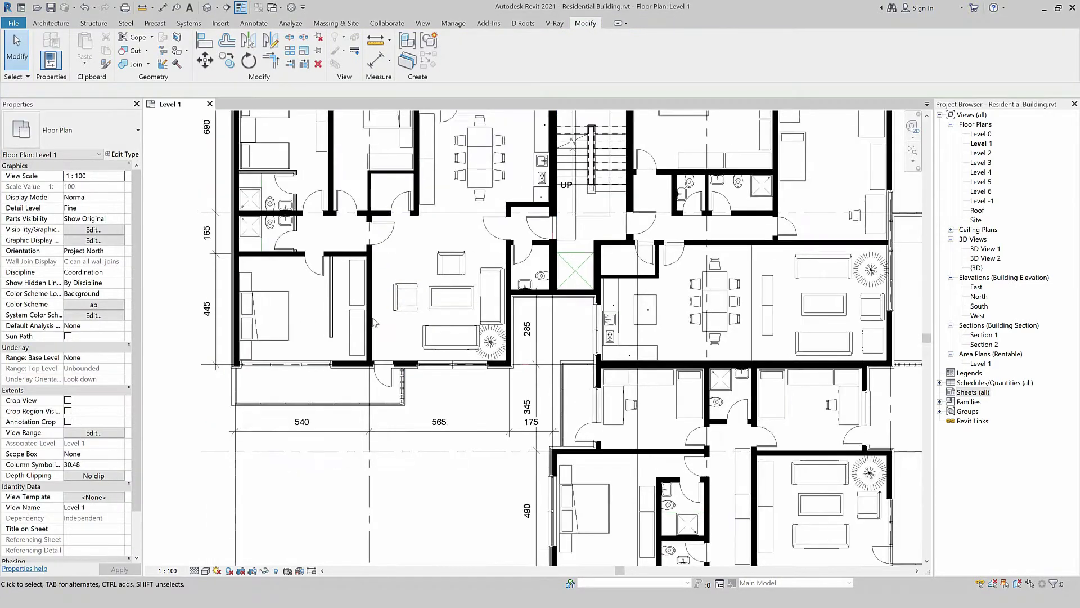
# Step: Use Create Similar on the Yew-0.72_Meters shrub to place another one in the bedroom corner beside the double bed above the central stairs
pyautogui.scroll(-1, 374, 322)
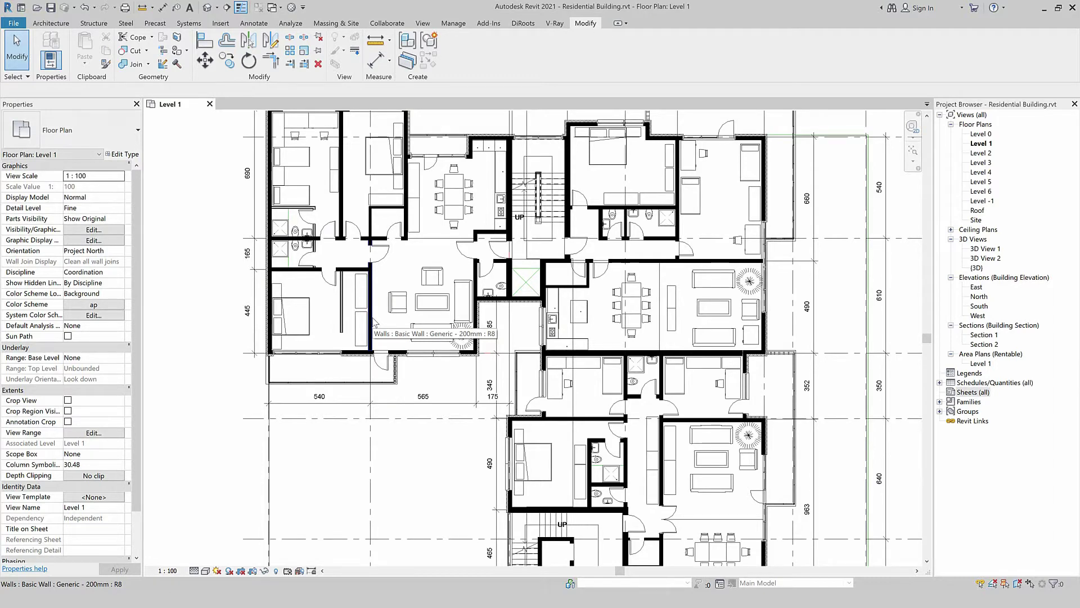
pyautogui.scroll(-3, 328, 165)
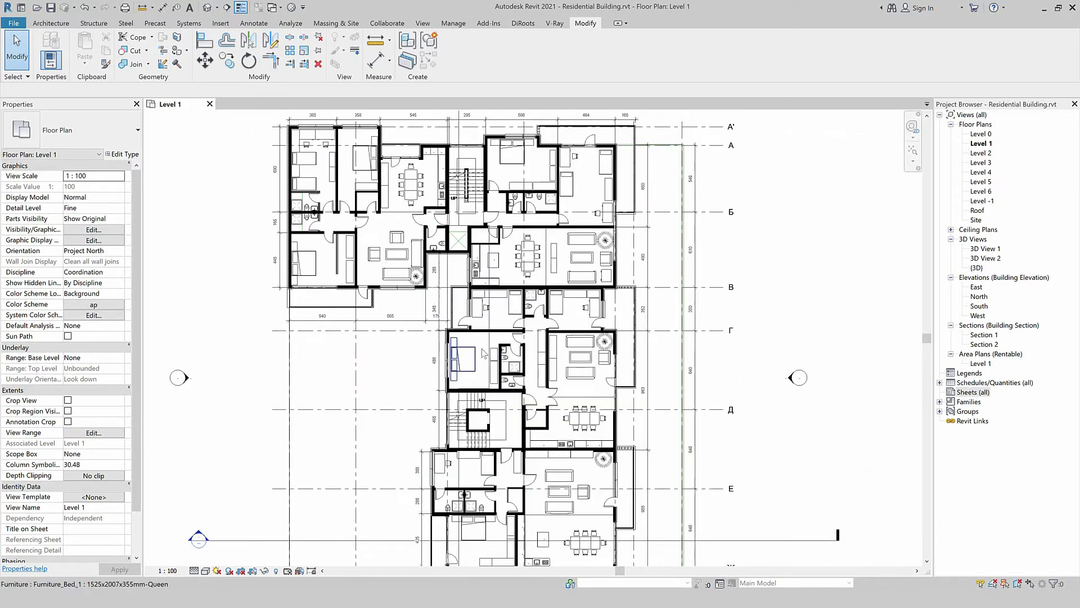
pyautogui.scroll(3, 531, 251)
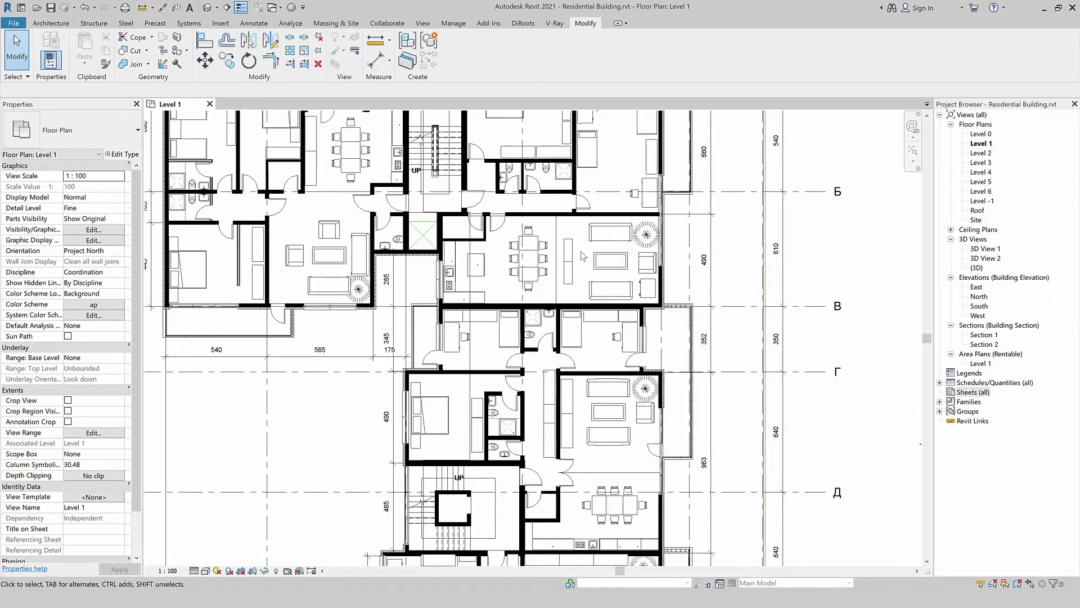
pyautogui.click(643, 264)
pyautogui.scroll(2, 643, 264)
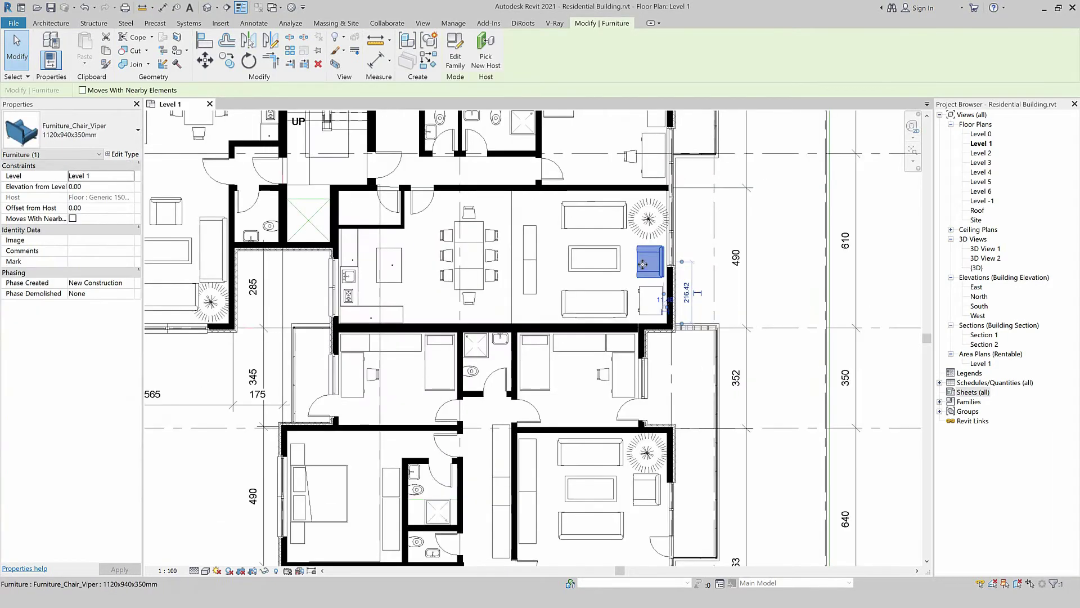
pyautogui.click(647, 222)
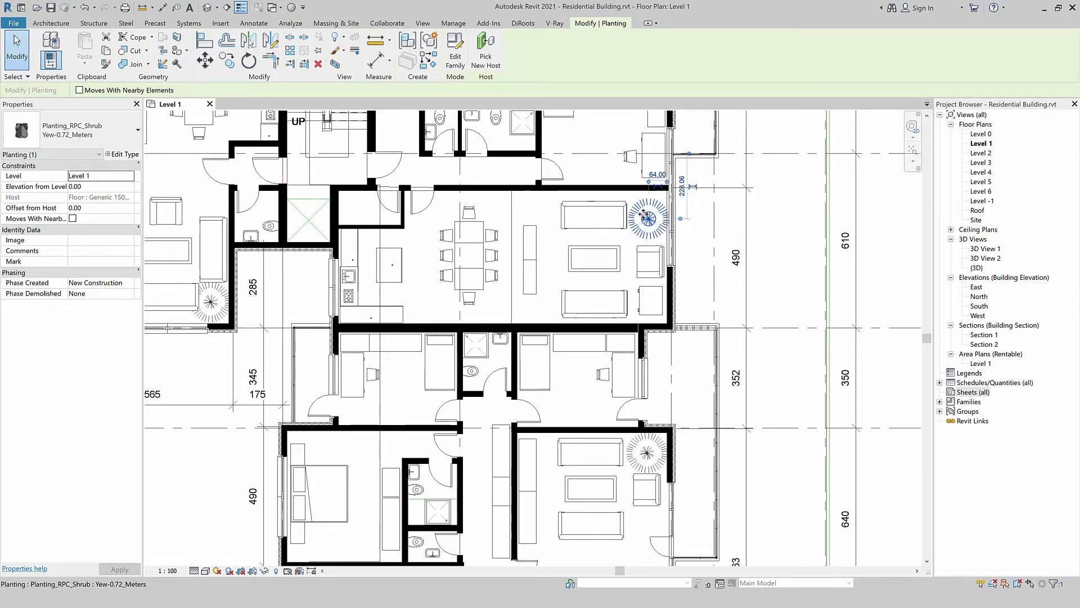
pyautogui.rightClick(644, 214)
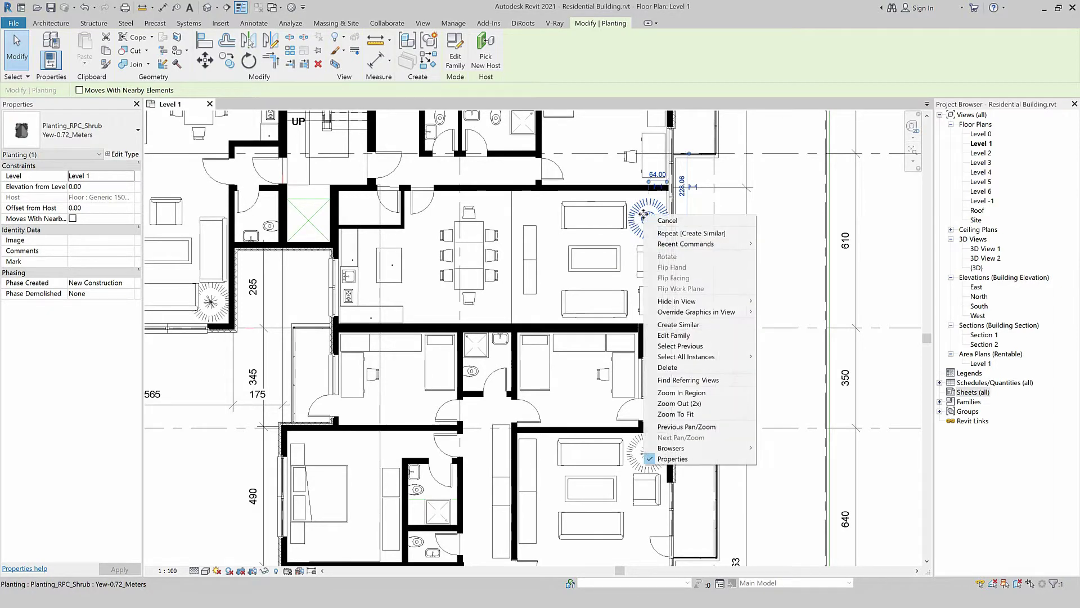
pyautogui.click(677, 326)
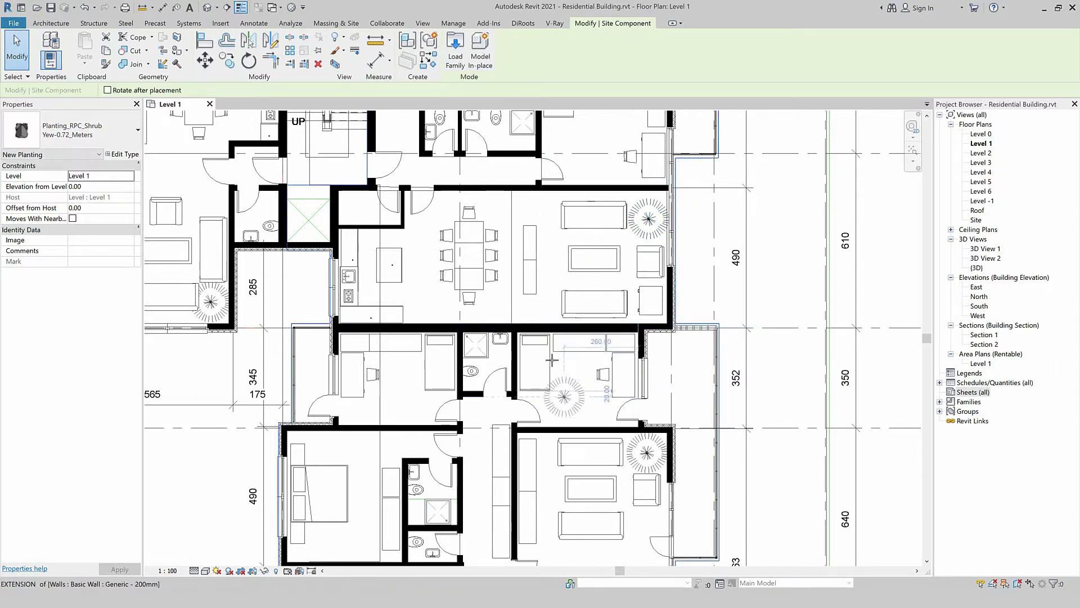
pyautogui.scroll(-2, 554, 360)
pyautogui.scroll(3, 437, 425)
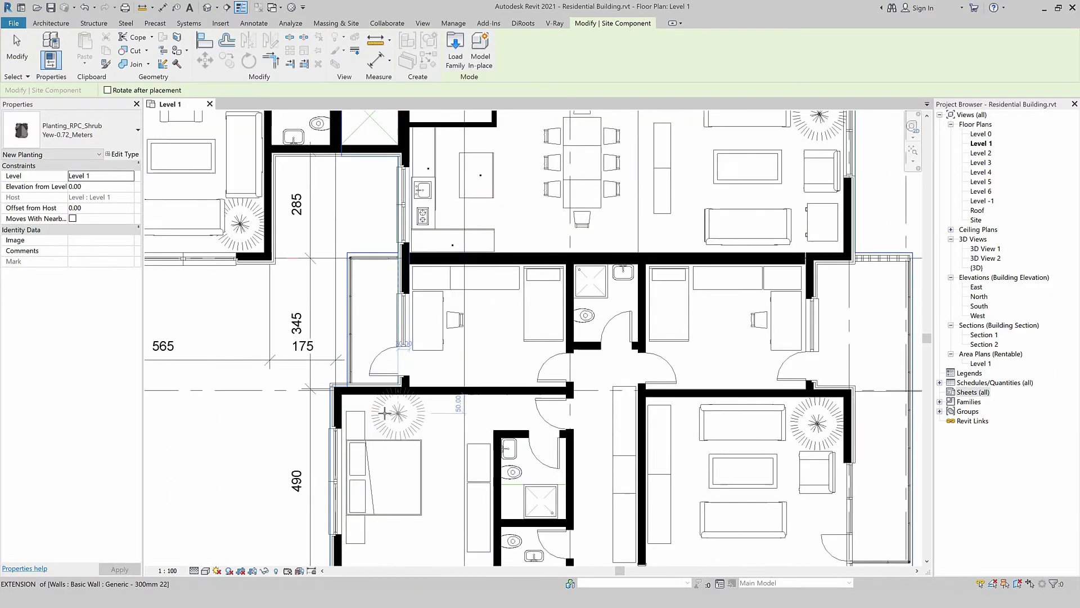
pyautogui.click(384, 411)
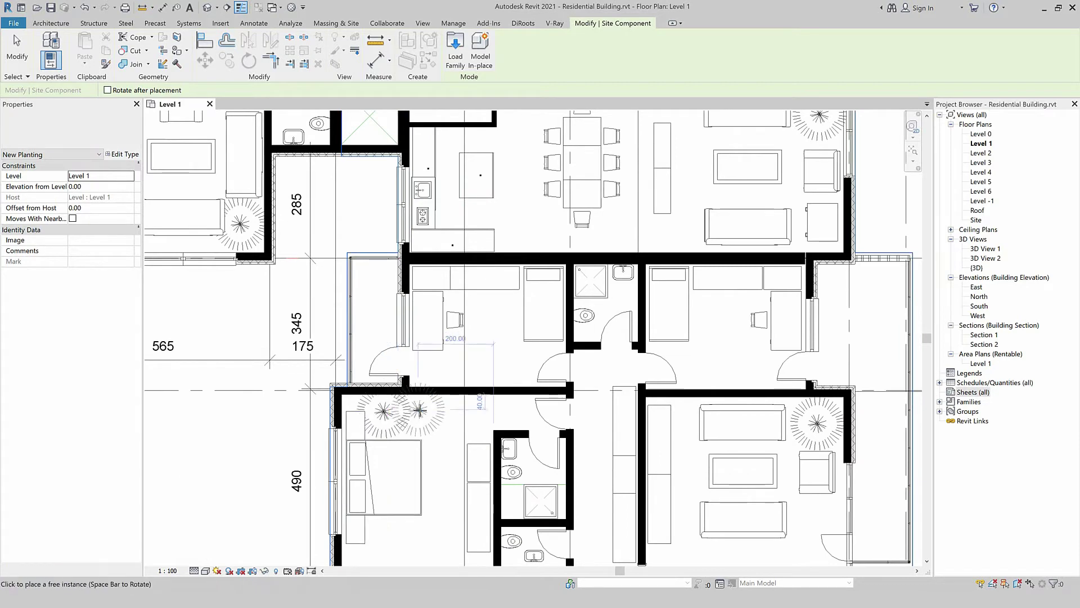
pyautogui.press('Escape')
# Step: Use Create Similar on the living room's Windows_Concept_Plain_Sgl 1810x1210mm window to place another in the exterior wall below the shaft
pyautogui.scroll(-2, 414, 416)
pyautogui.scroll(-3, 413, 382)
pyautogui.scroll(4, 352, 394)
pyautogui.scroll(1, 327, 327)
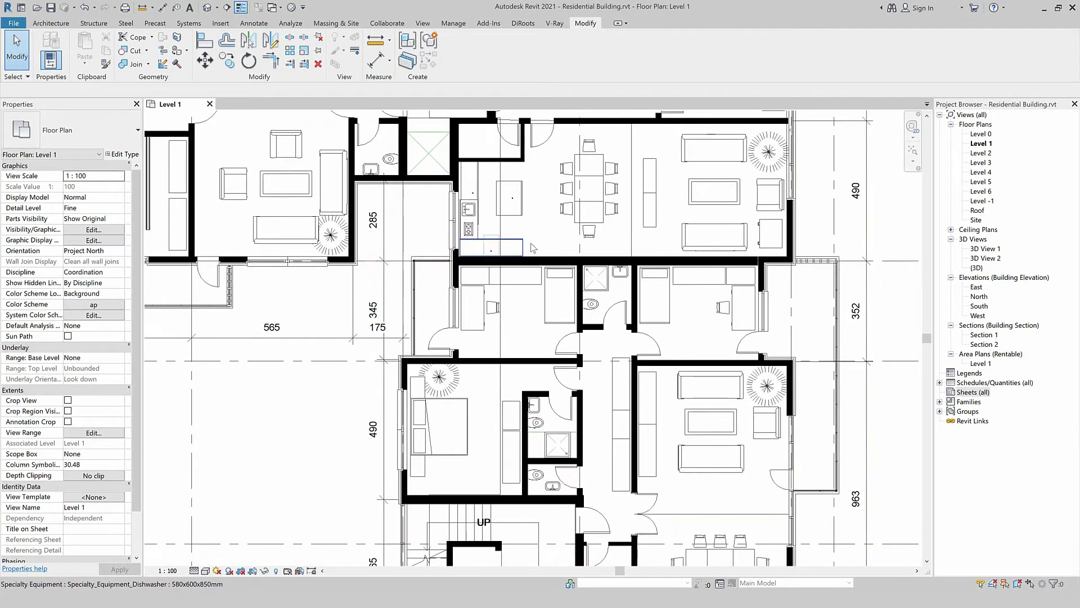
pyautogui.scroll(-2, 496, 249)
pyautogui.scroll(3, 323, 252)
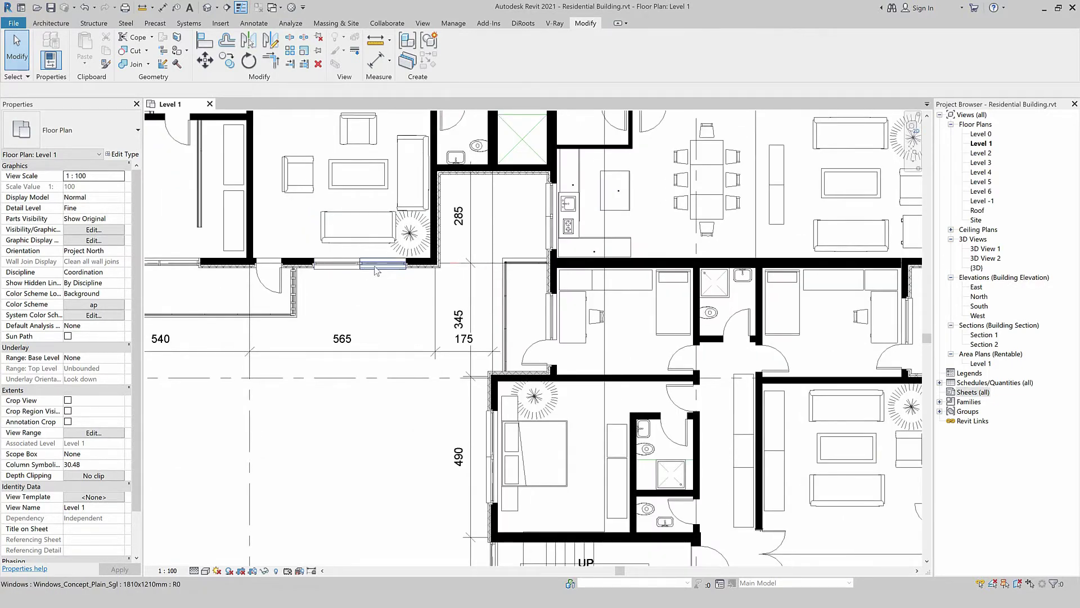
pyautogui.click(374, 265)
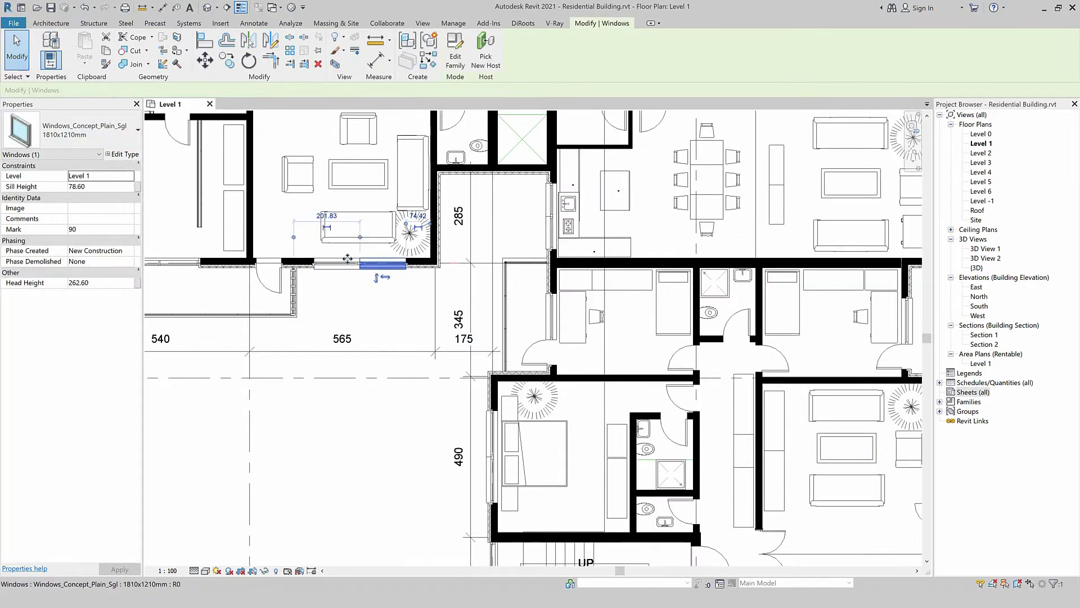
pyautogui.rightClick(391, 266)
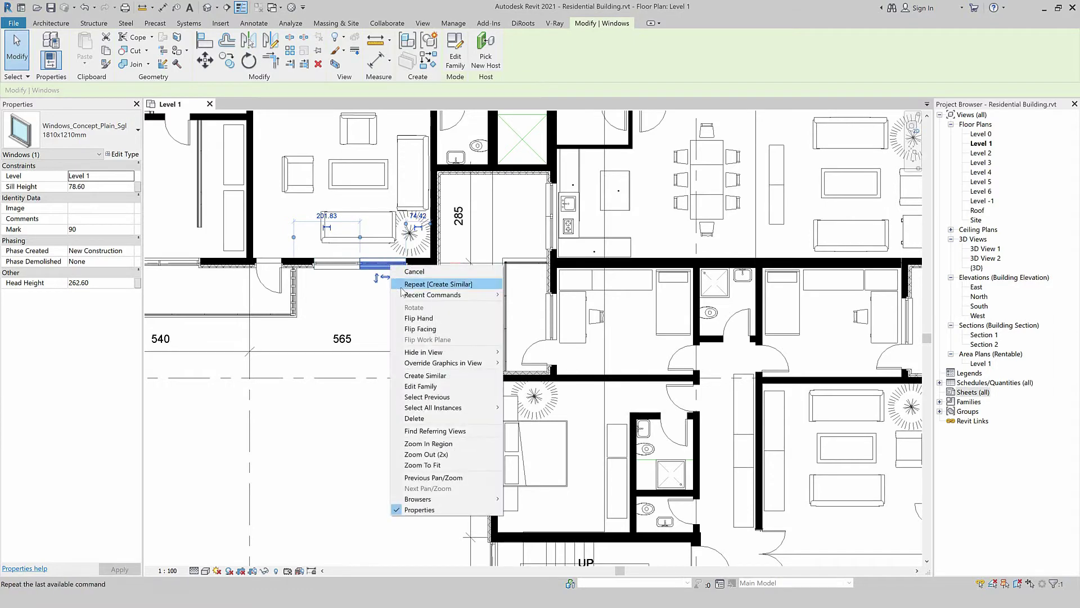
pyautogui.click(425, 376)
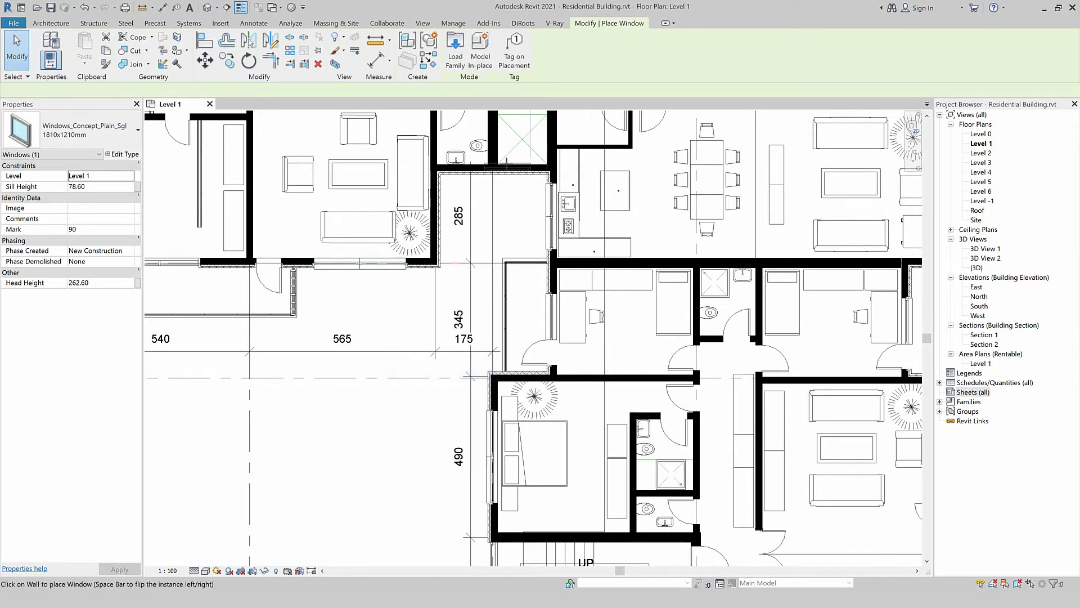
pyautogui.click(518, 169)
pyautogui.press('Escape')
pyautogui.press('Escape')
# Step: Use Create Similar on the Storefront stairs curtain wall to draw a vertical one in the stair lobby, from the upper wall past the elevator opening
pyautogui.scroll(-3, 512, 163)
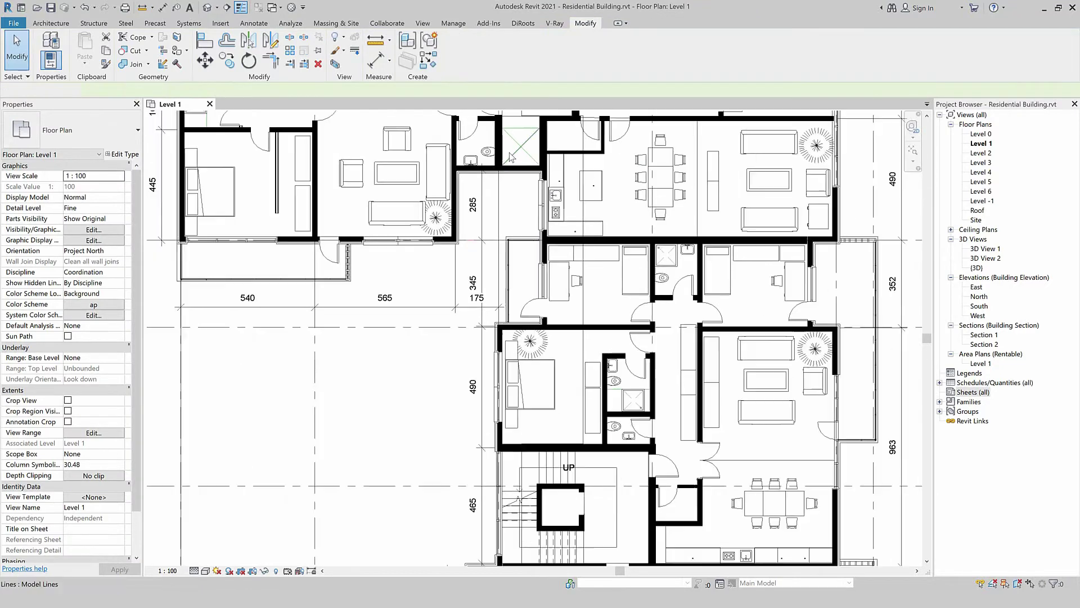
pyautogui.scroll(-2, 495, 158)
pyautogui.scroll(3, 495, 405)
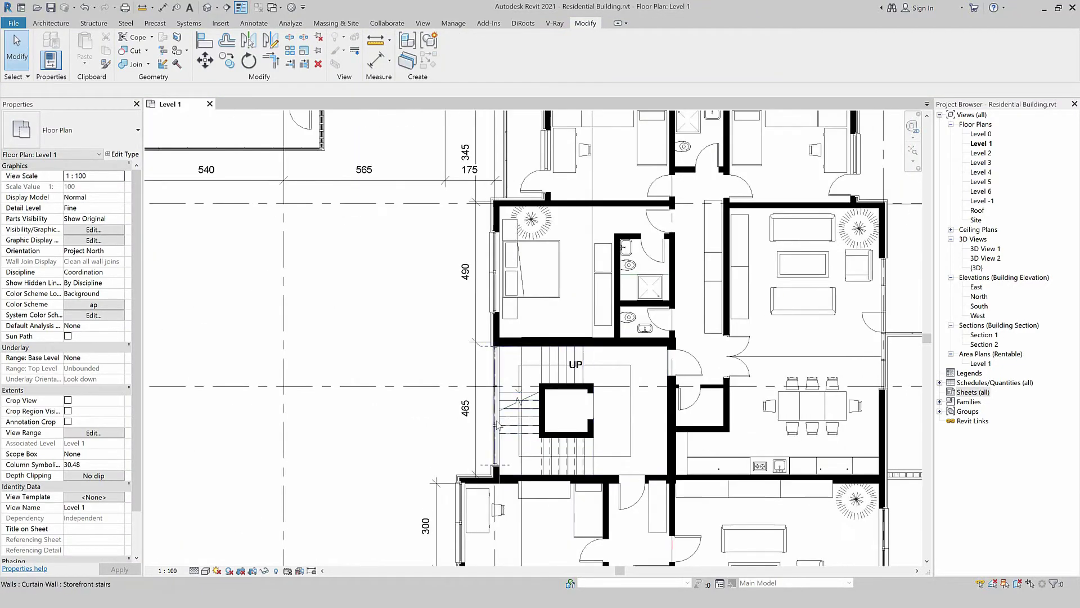
pyautogui.click(495, 438)
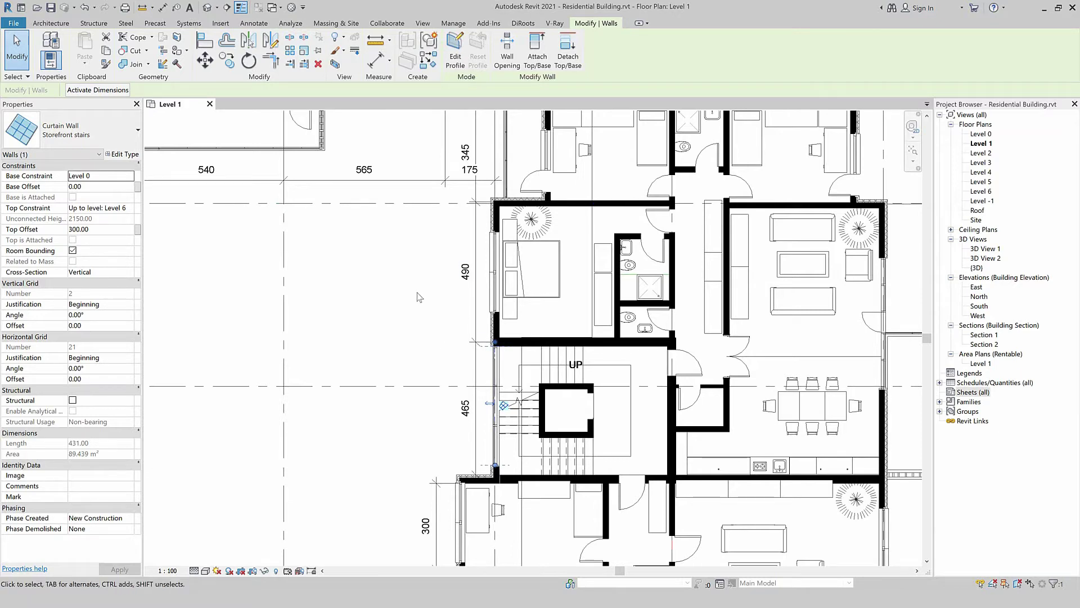
pyautogui.scroll(-2, 443, 346)
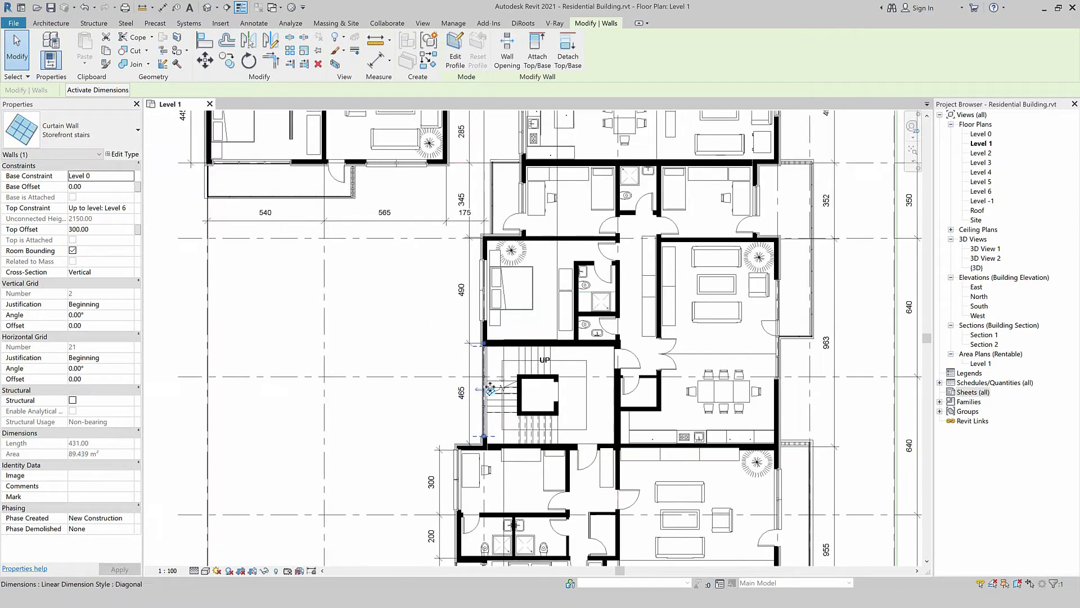
pyautogui.rightClick(482, 417)
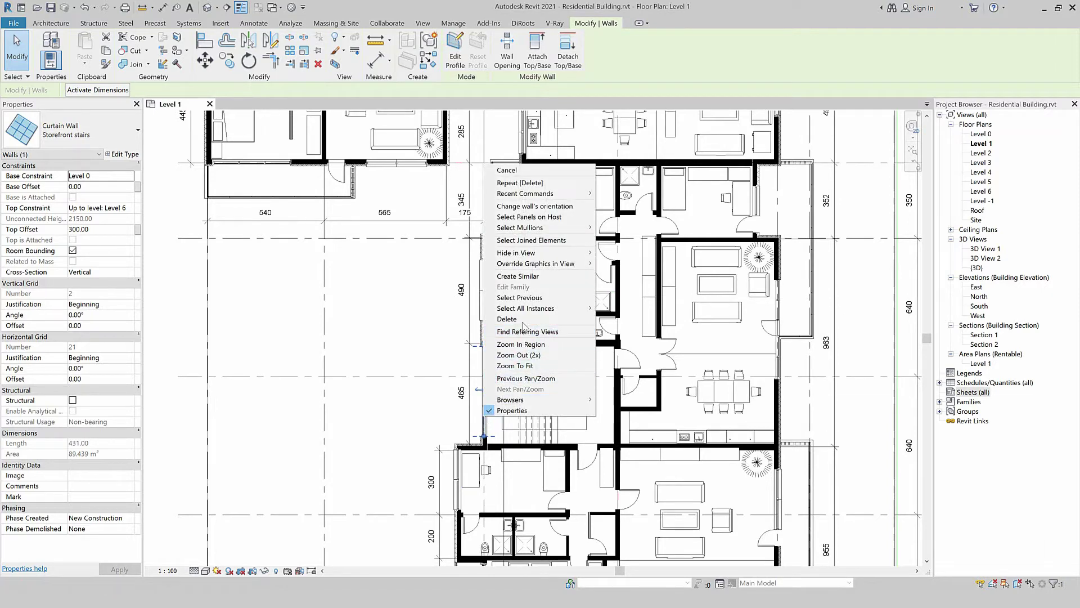
pyautogui.click(429, 59)
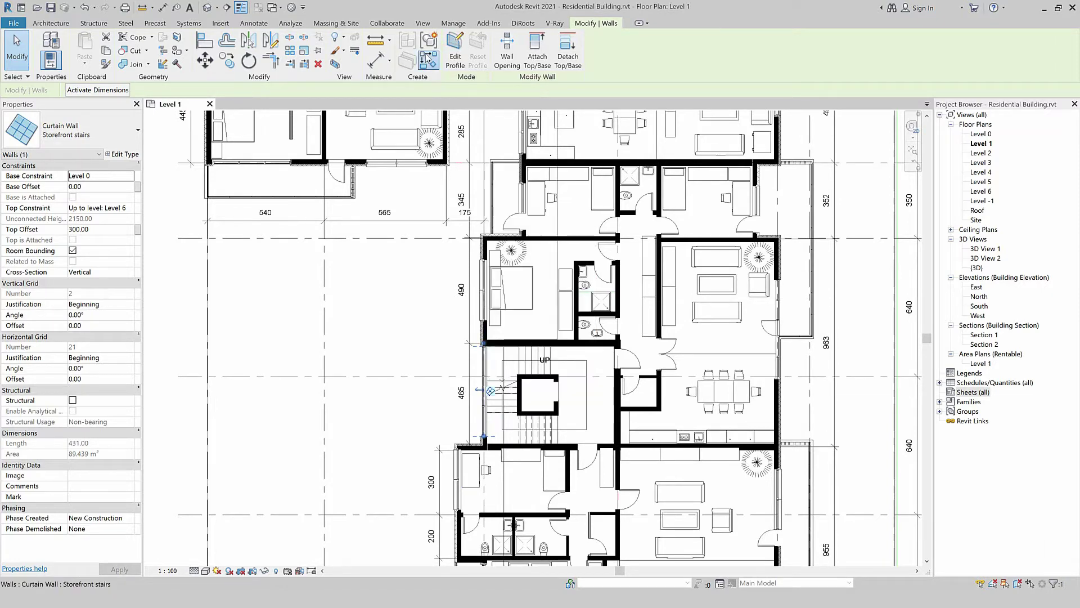
pyautogui.scroll(3, 573, 412)
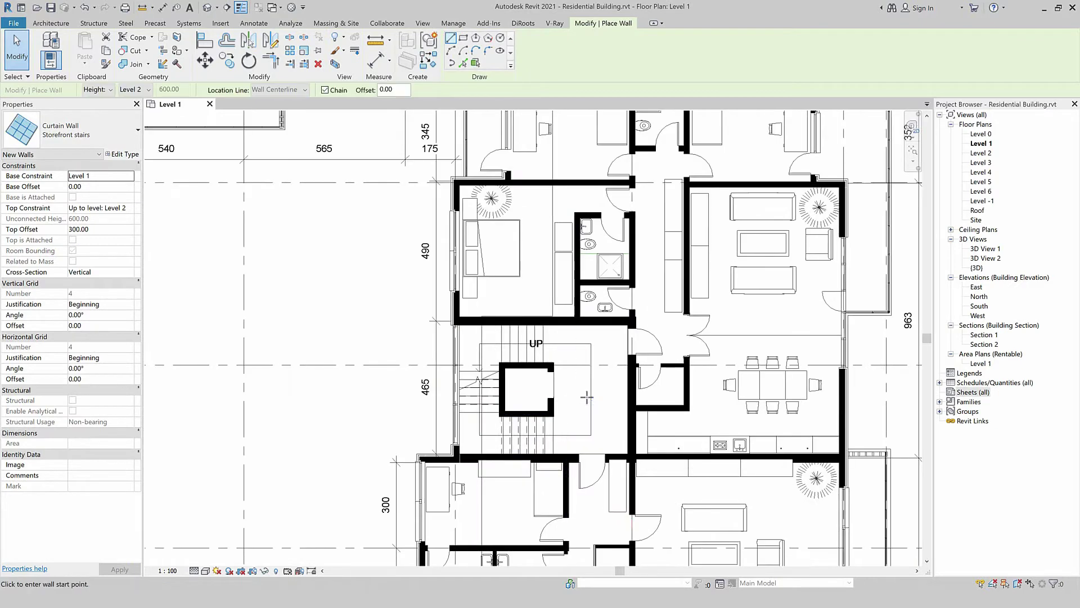
pyautogui.click(604, 293)
pyautogui.click(605, 391)
pyautogui.press('Escape')
pyautogui.press('Escape')
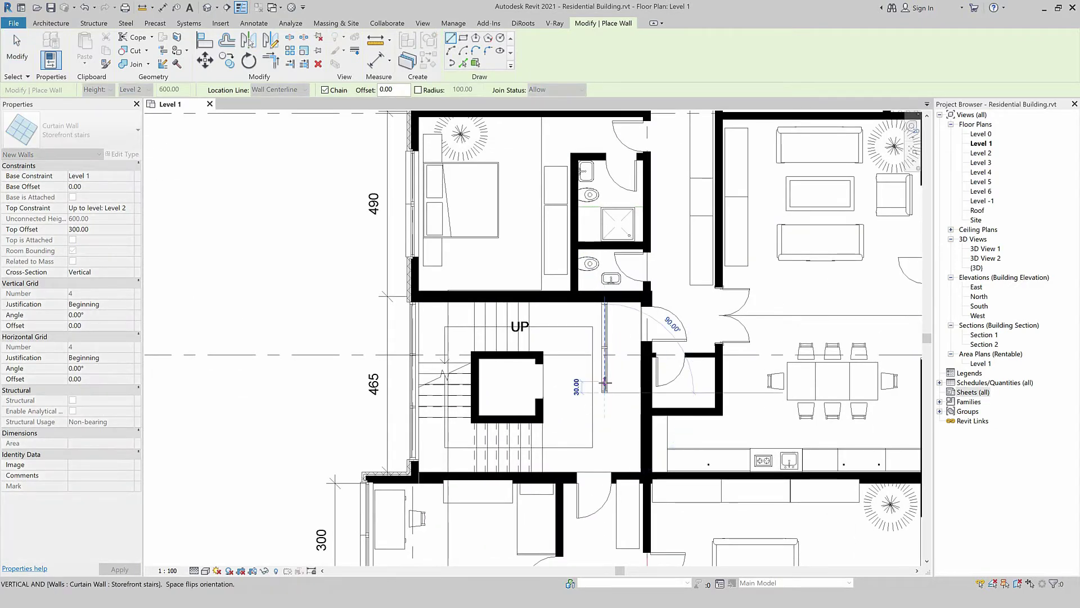
pyautogui.scroll(1, 618, 364)
pyautogui.scroll(4, 618, 364)
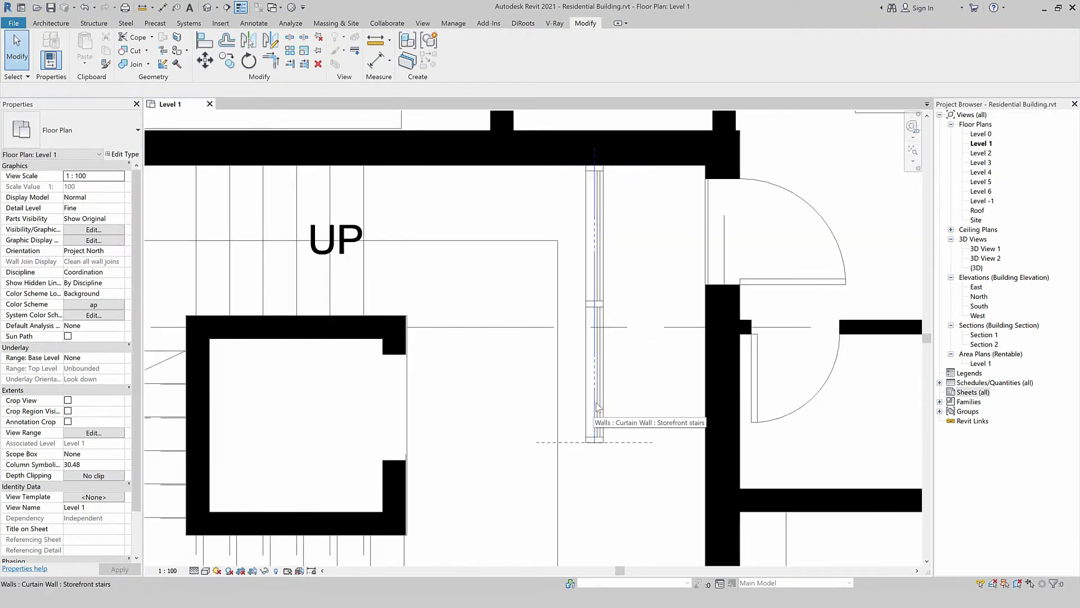
pyautogui.scroll(-2, 598, 407)
pyautogui.scroll(4, 588, 343)
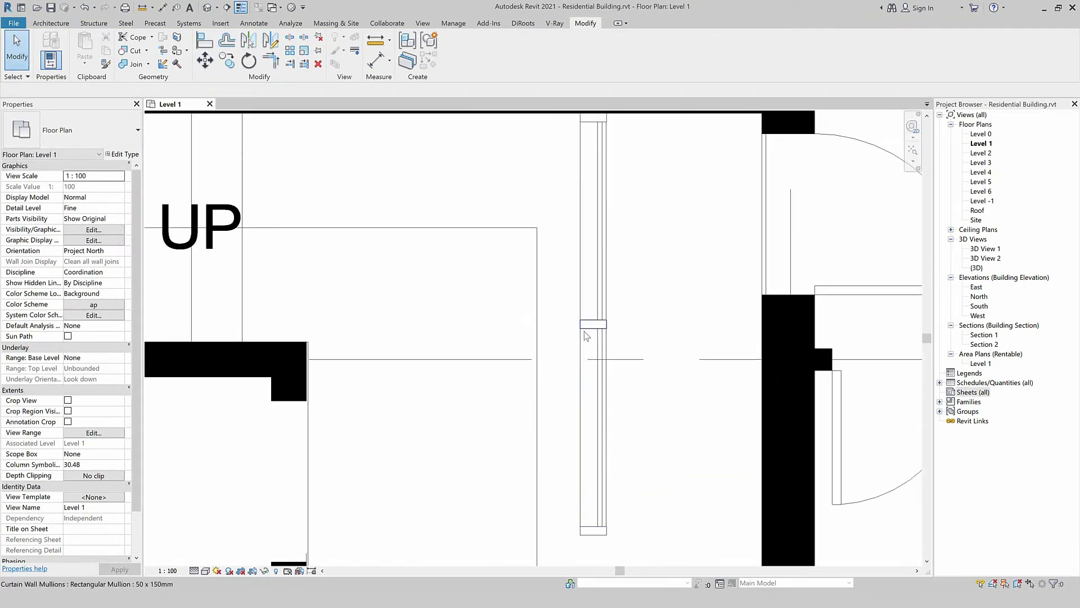
# Step: Run Create Similar from the middle 50 x 150mm Rectangular Mullion of the lobby curtain wall and view its type properties
pyautogui.click(585, 334)
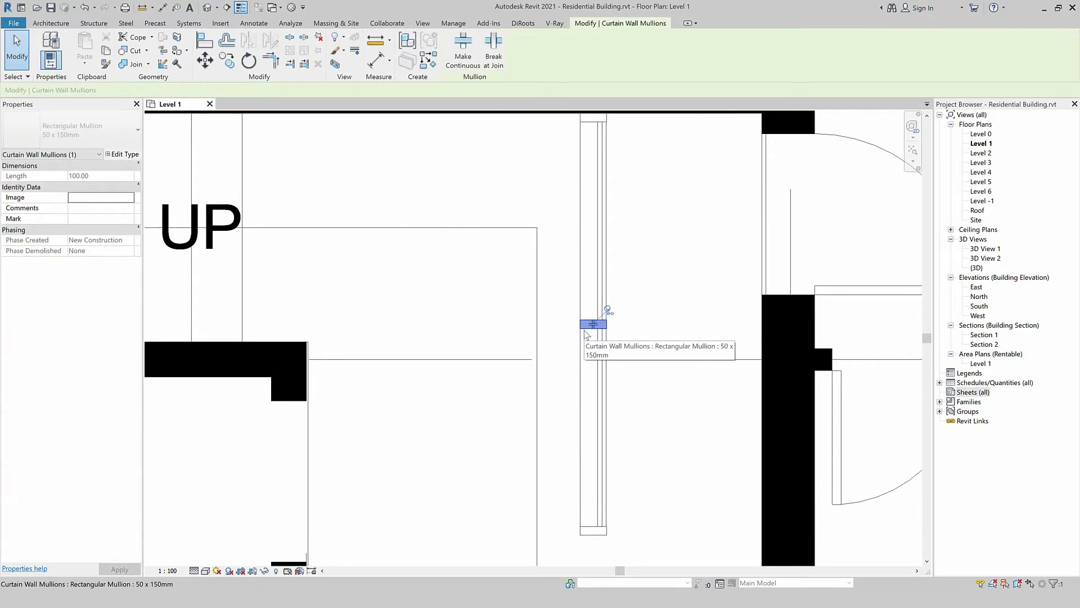
pyautogui.scroll(-2, 588, 332)
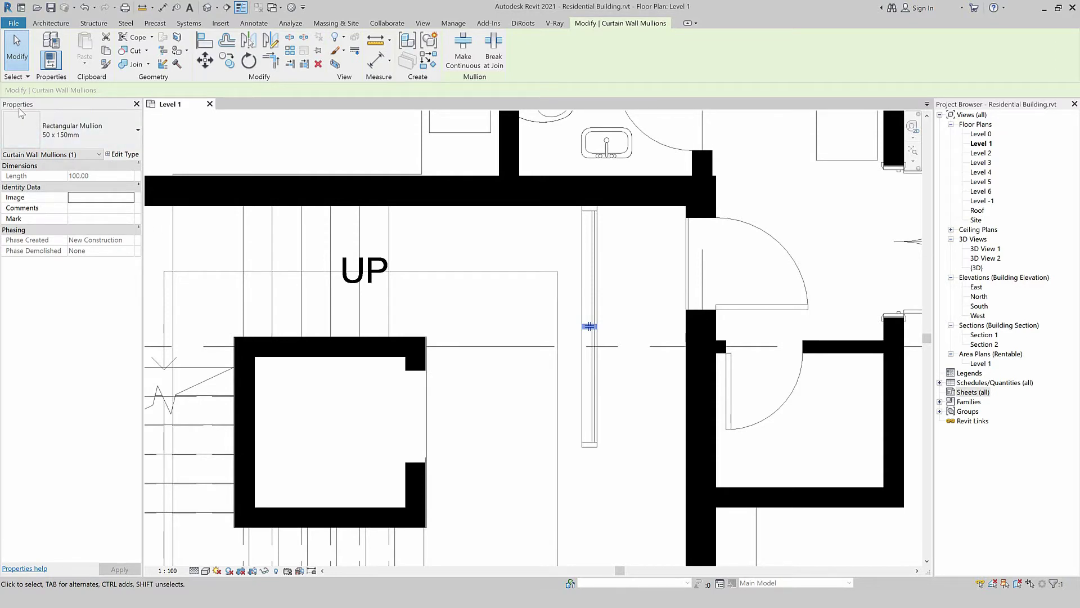
pyautogui.click(160, 223)
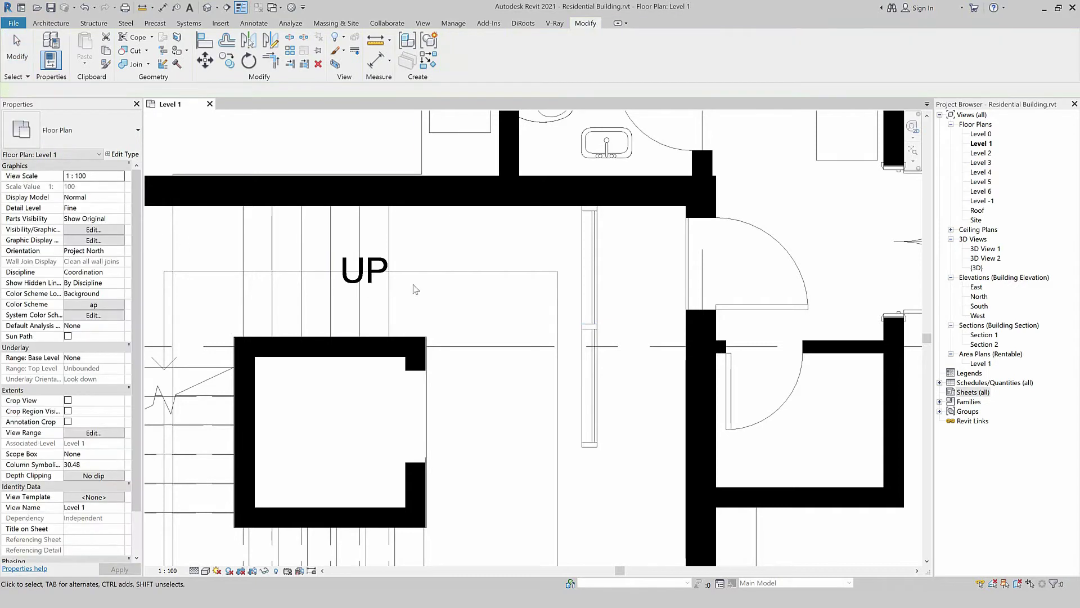
pyautogui.click(589, 326)
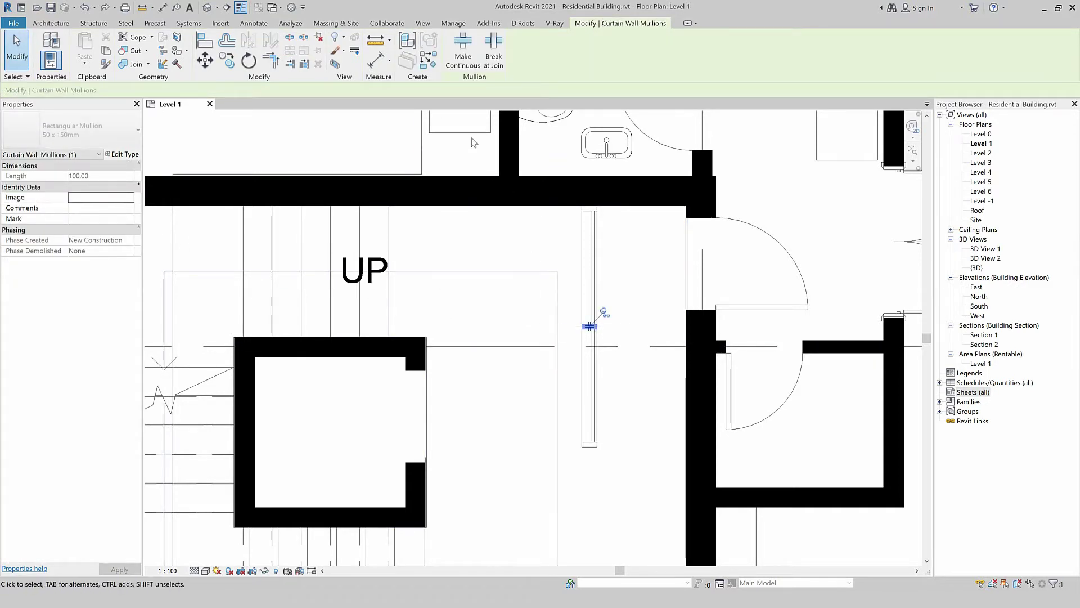
pyautogui.click(429, 56)
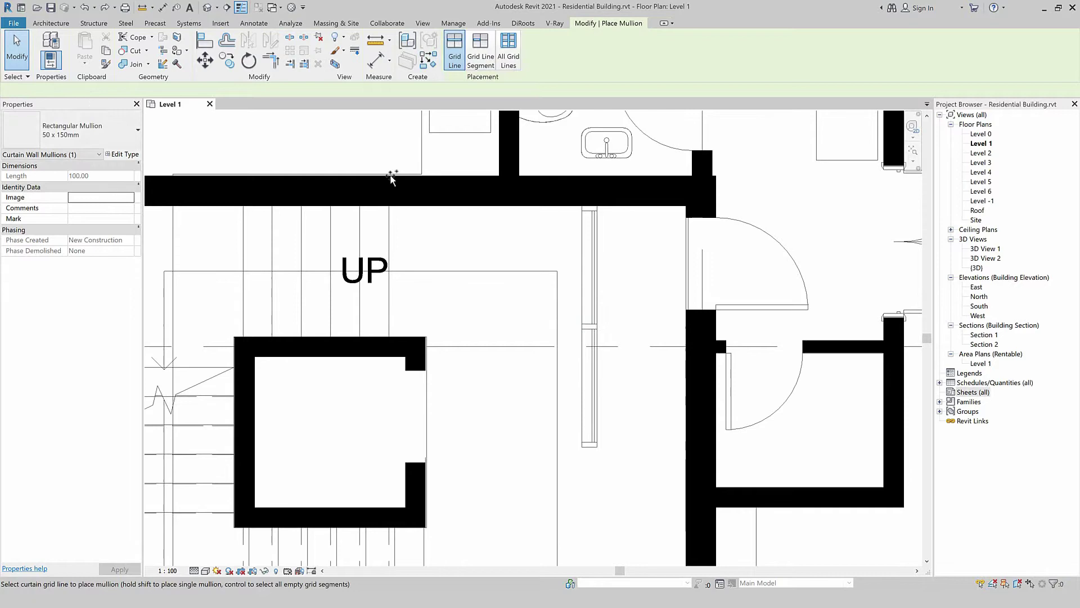
pyautogui.click(123, 154)
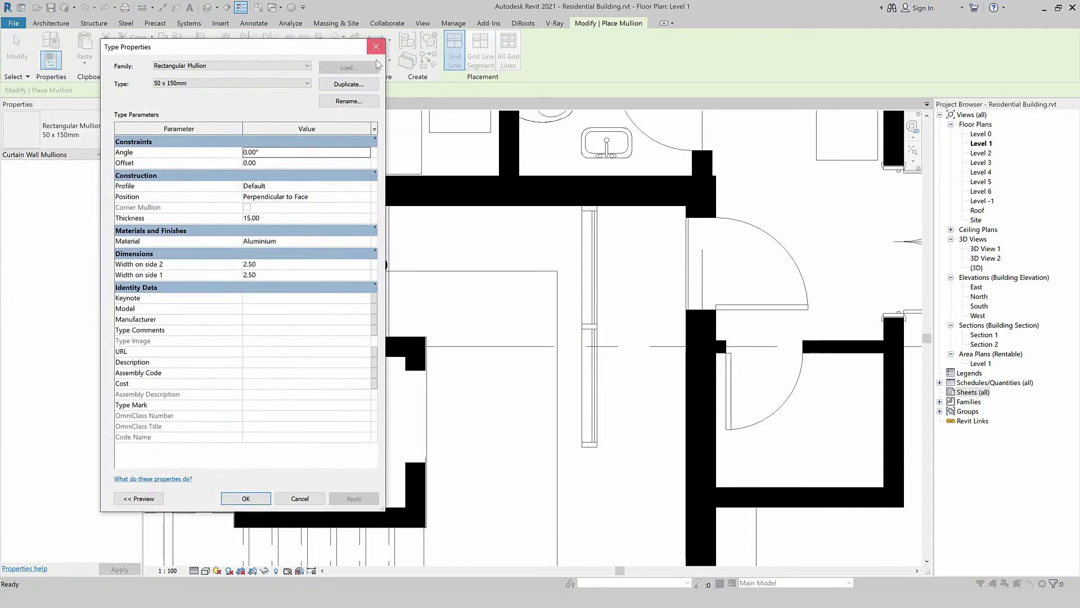
pyautogui.click(376, 46)
pyautogui.press('Escape')
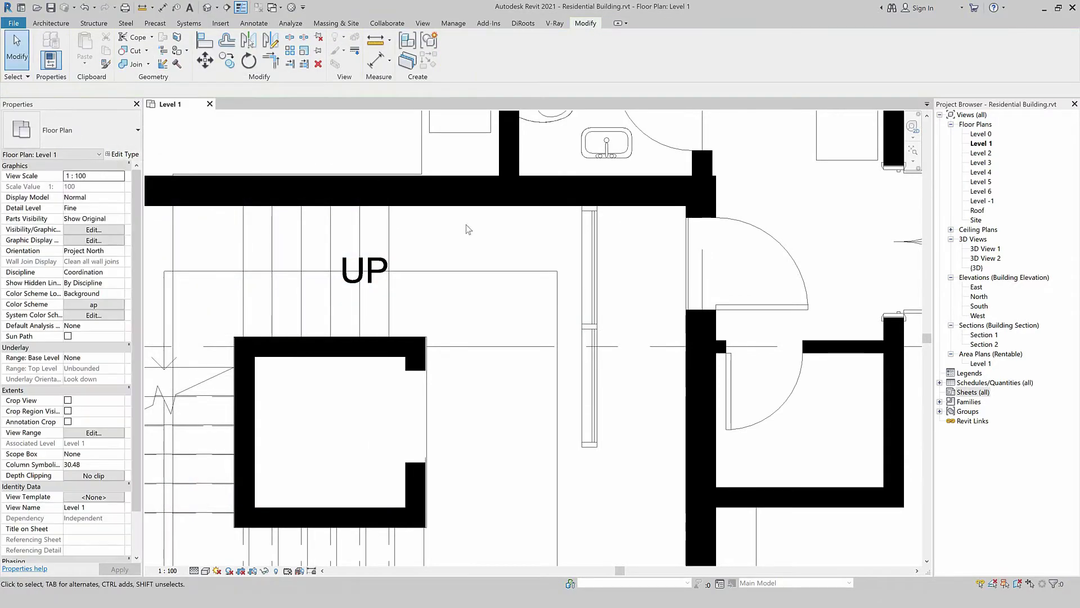
# Step: Delete the Storefront stairs curtain wall drawn in the stair lobby
pyautogui.scroll(-3, 562, 225)
pyautogui.click(562, 222)
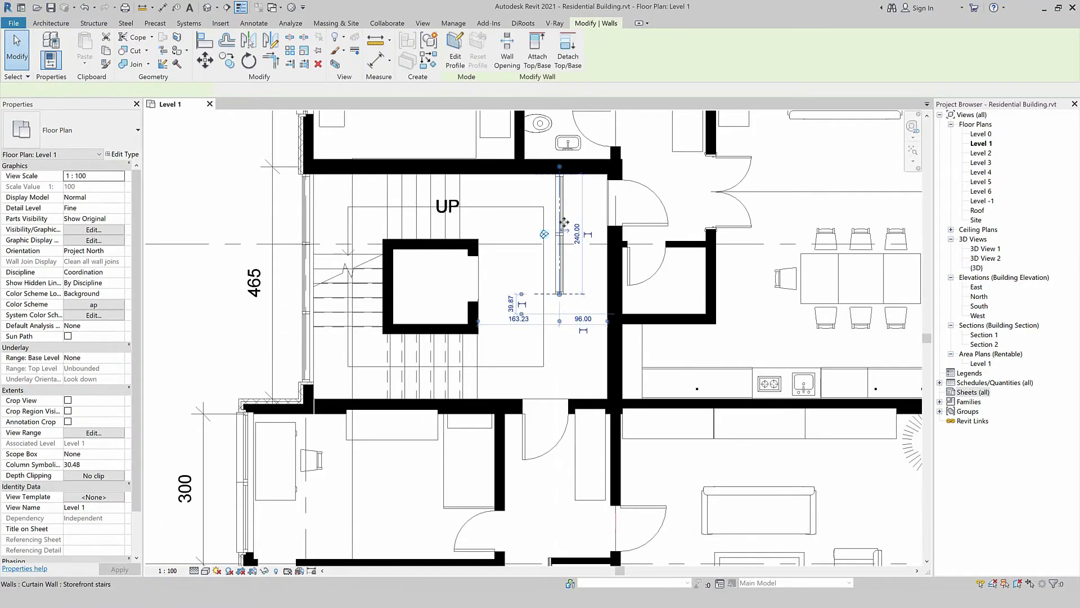
pyautogui.press('Delete')
pyautogui.scroll(-3, 523, 198)
pyautogui.scroll(-3, 482, 289)
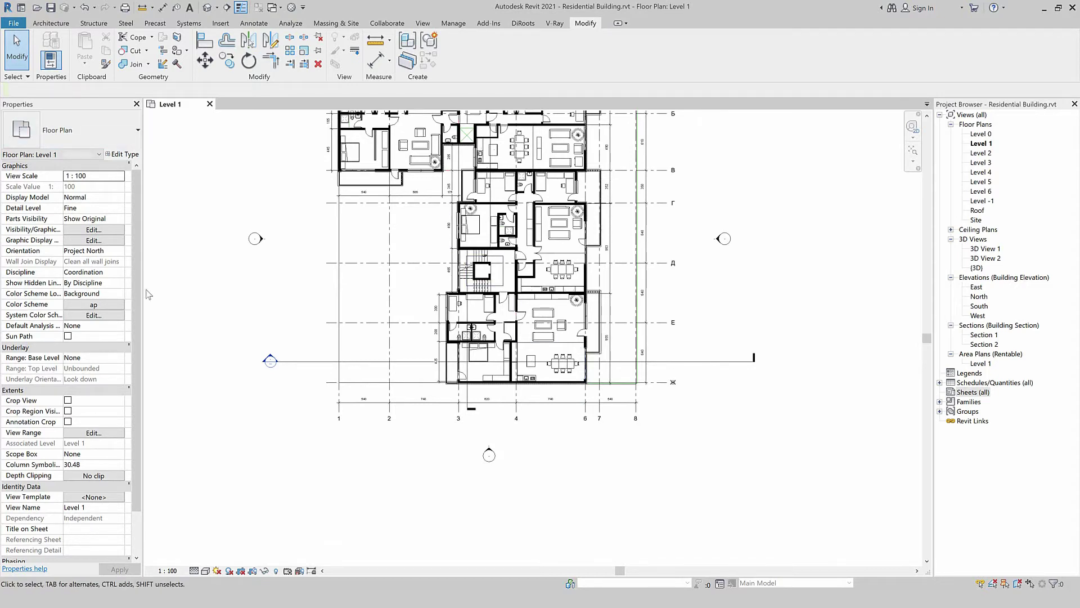
pyautogui.moveTo(433, 220); pyautogui.dragTo(435, 355, button='middle')
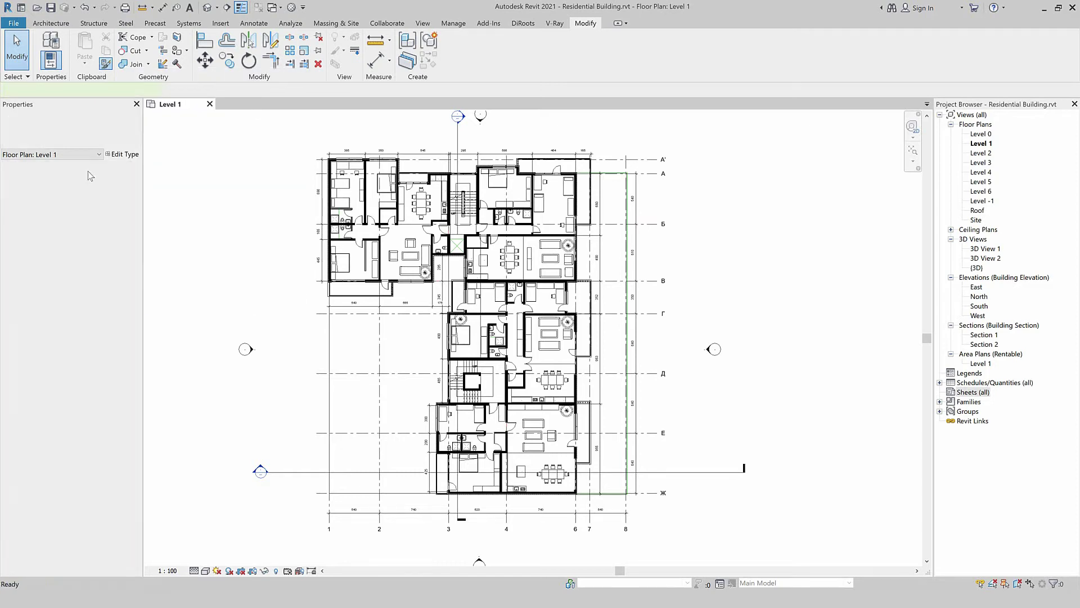
# Step: Use Match Type to give the armchair near the bedroom wall and the dining table the Furniture_Couch_Viper 2290x950x340mm couch type
pyautogui.click(105, 64)
pyautogui.scroll(3, 429, 318)
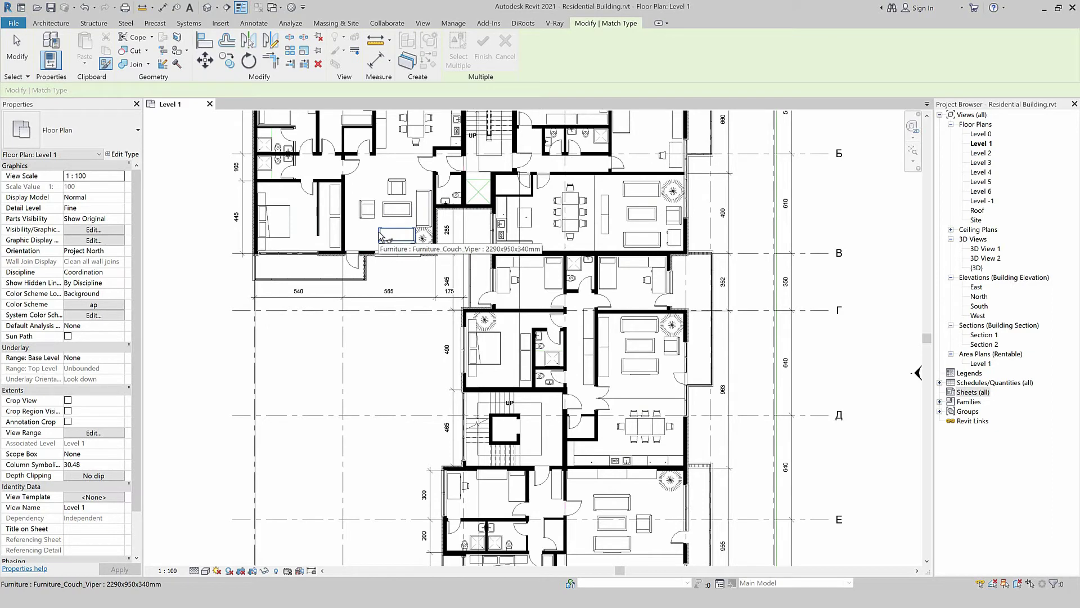
pyautogui.scroll(-2, 374, 248)
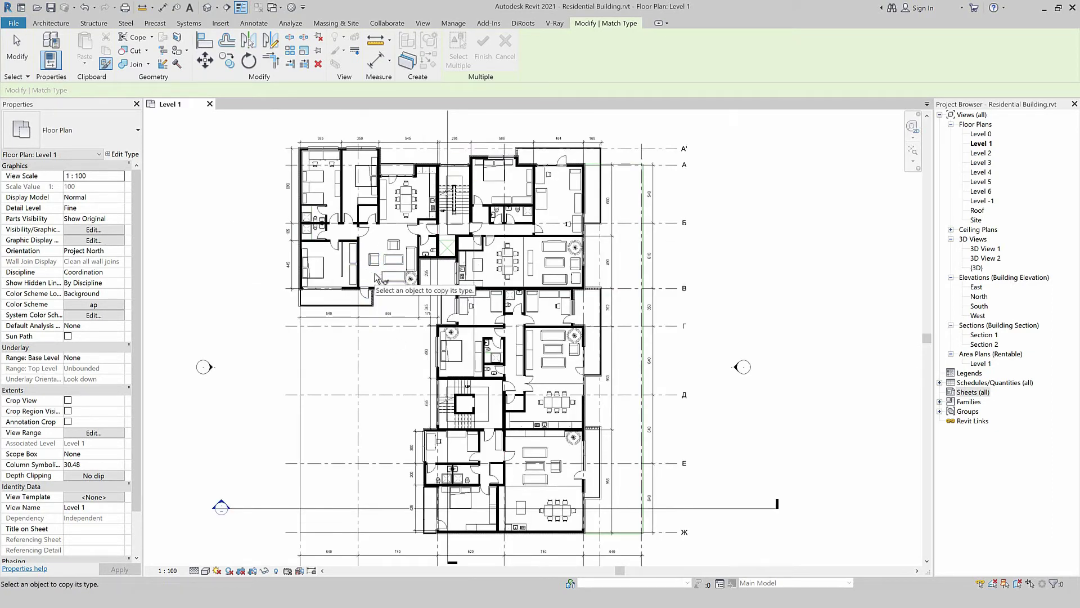
pyautogui.scroll(2, 375, 277)
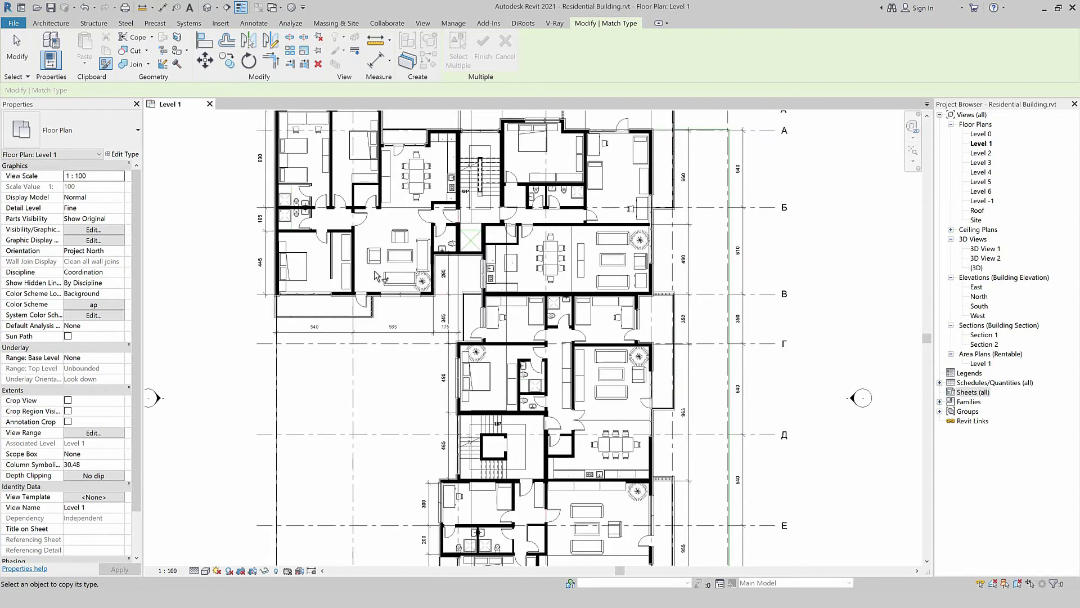
pyautogui.click(423, 256)
pyautogui.click(382, 257)
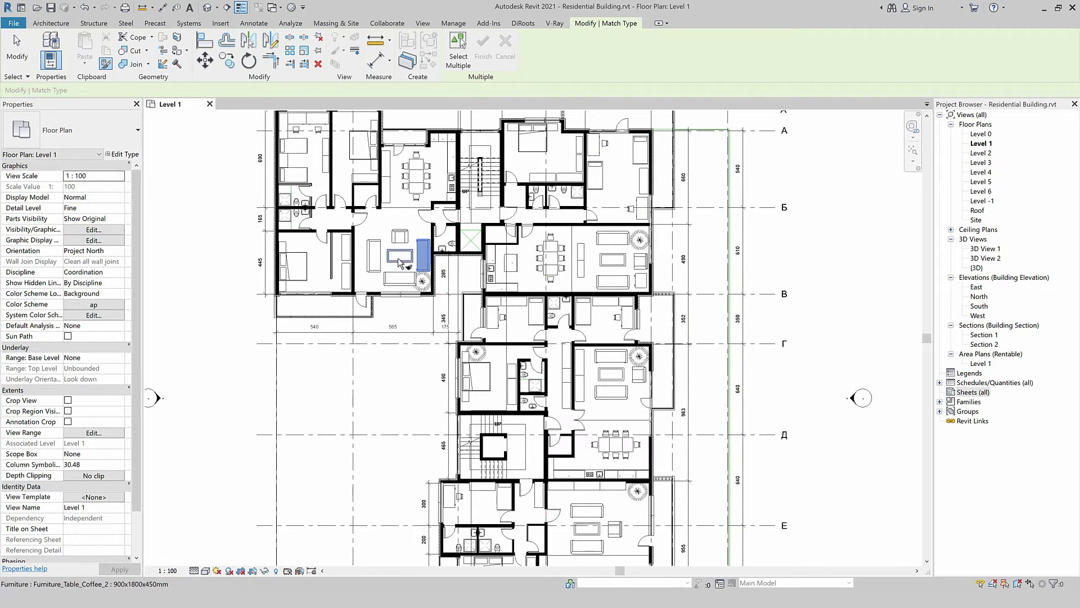
pyautogui.click(416, 176)
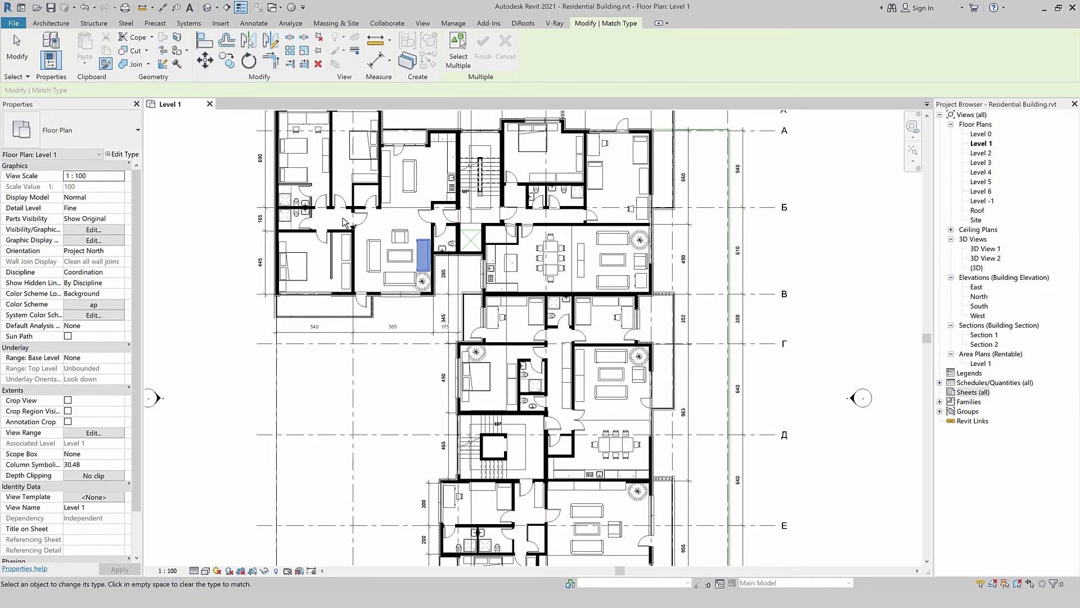
pyautogui.press('Escape')
# Step: Try matching the bed in the adjacent bedroom to the type of the twin bedroom's desk chair
pyautogui.click(297, 133)
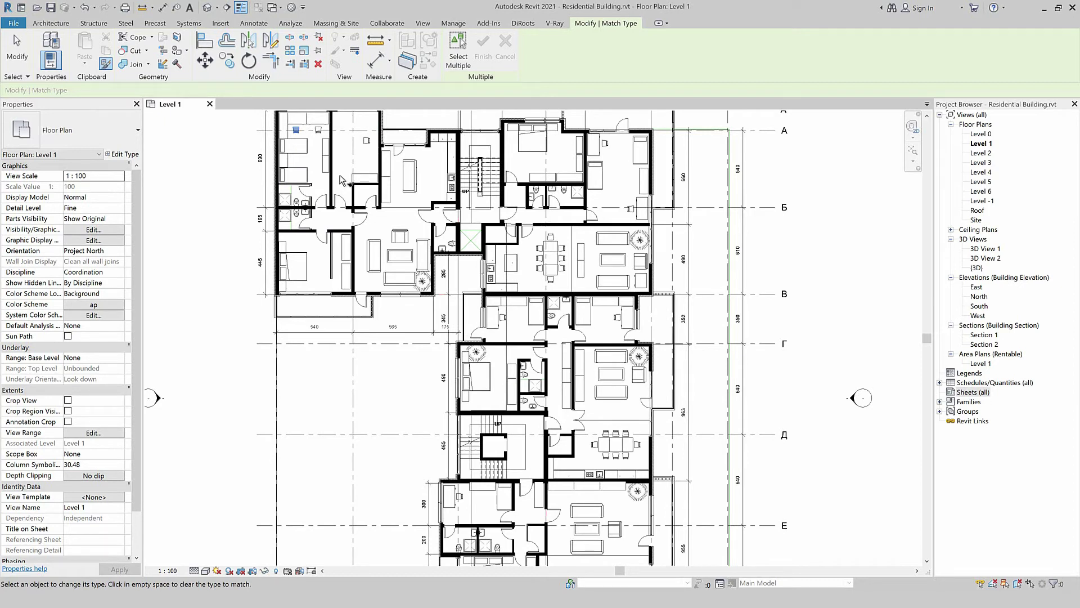
pyautogui.click(341, 181)
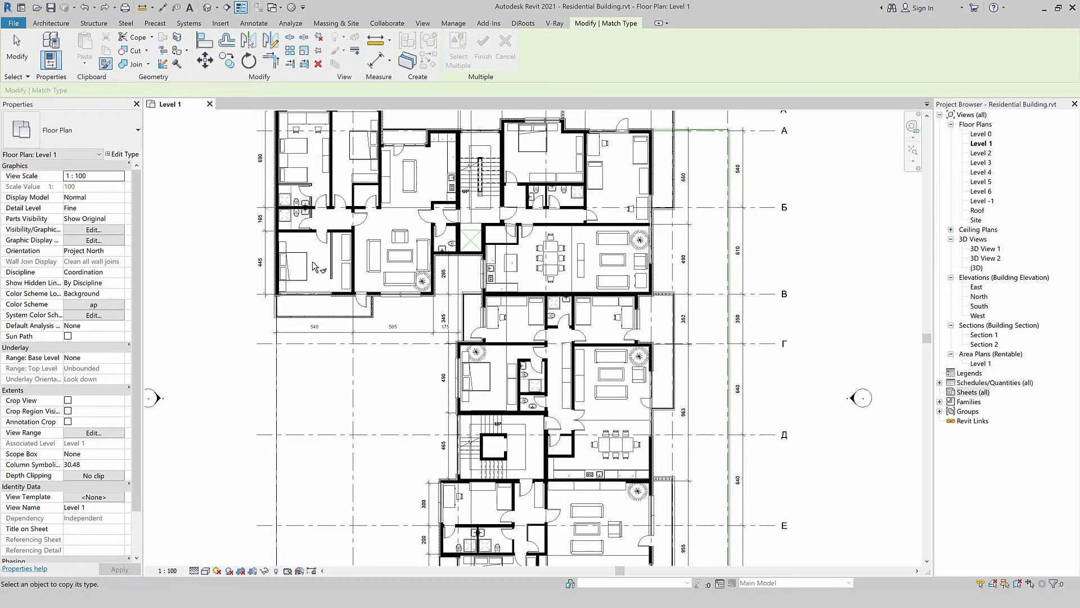
# Step: Try Match Type on the walls of the bedroom beside the living room, clearing the picked source type each time
pyautogui.scroll(2, 314, 267)
pyautogui.click(303, 221)
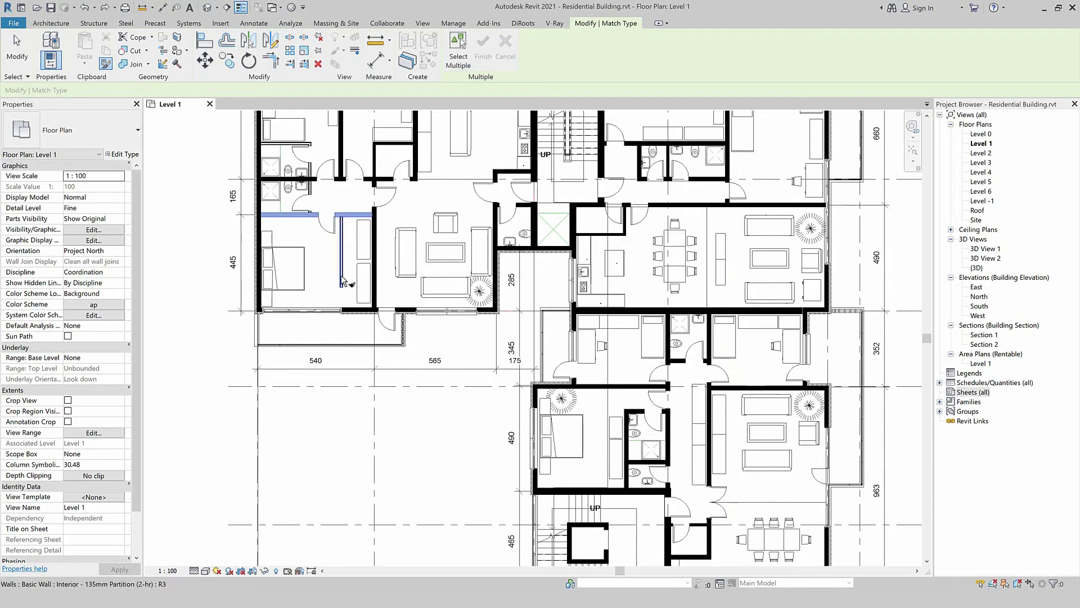
pyautogui.click(350, 398)
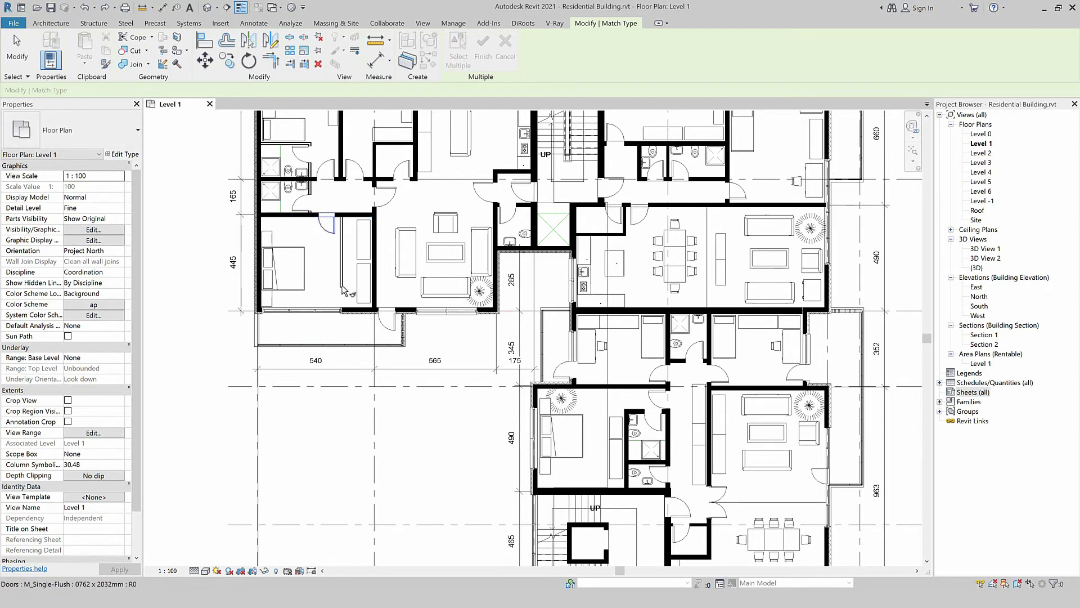
pyautogui.scroll(-1, 387, 329)
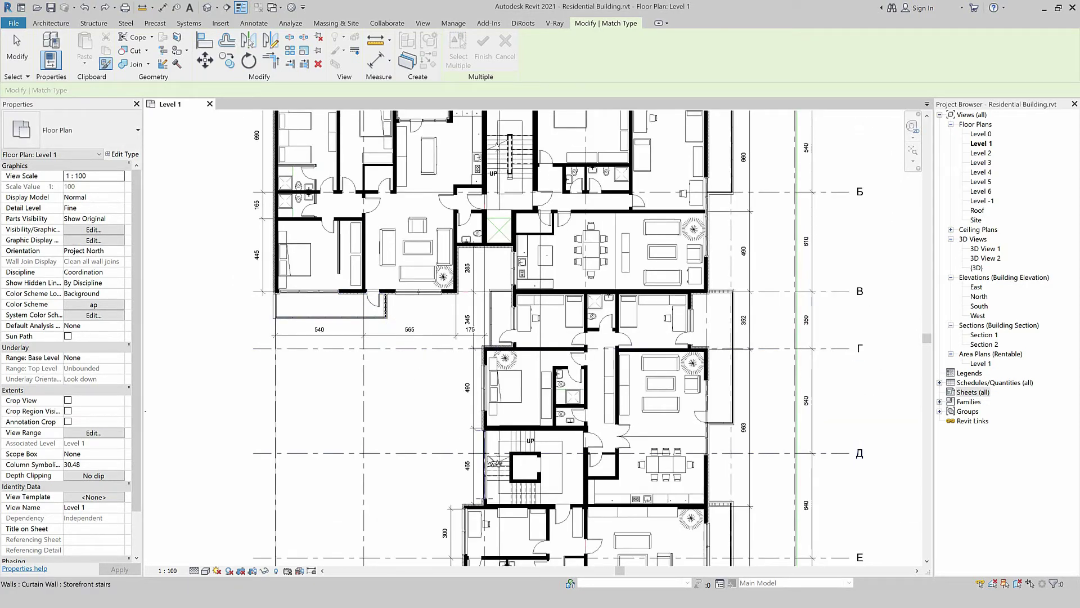
pyautogui.click(364, 261)
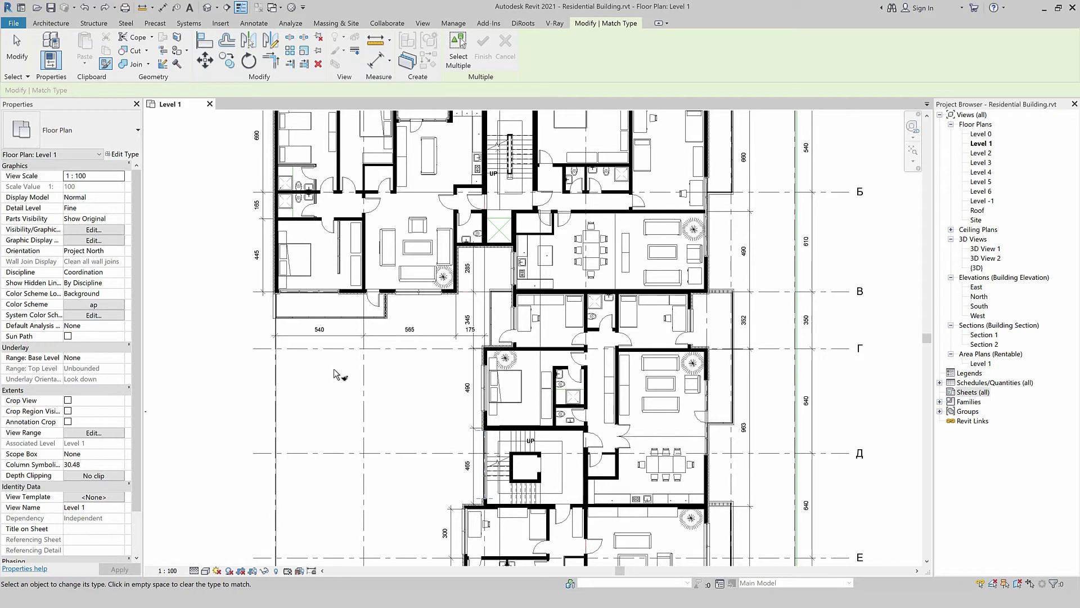
pyautogui.click(206, 358)
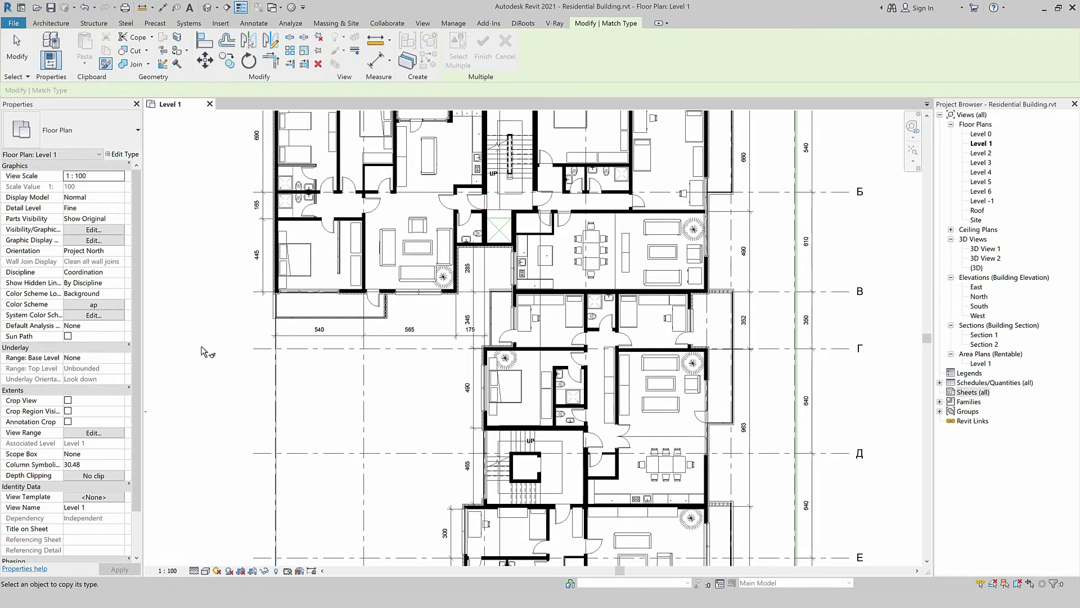
# Step: Try matching the single bed in the bedroom below the central stairs to the double bed's type, and undo the change
pyautogui.press('Escape')
pyautogui.press('m')
pyautogui.press('a')
pyautogui.click(289, 278)
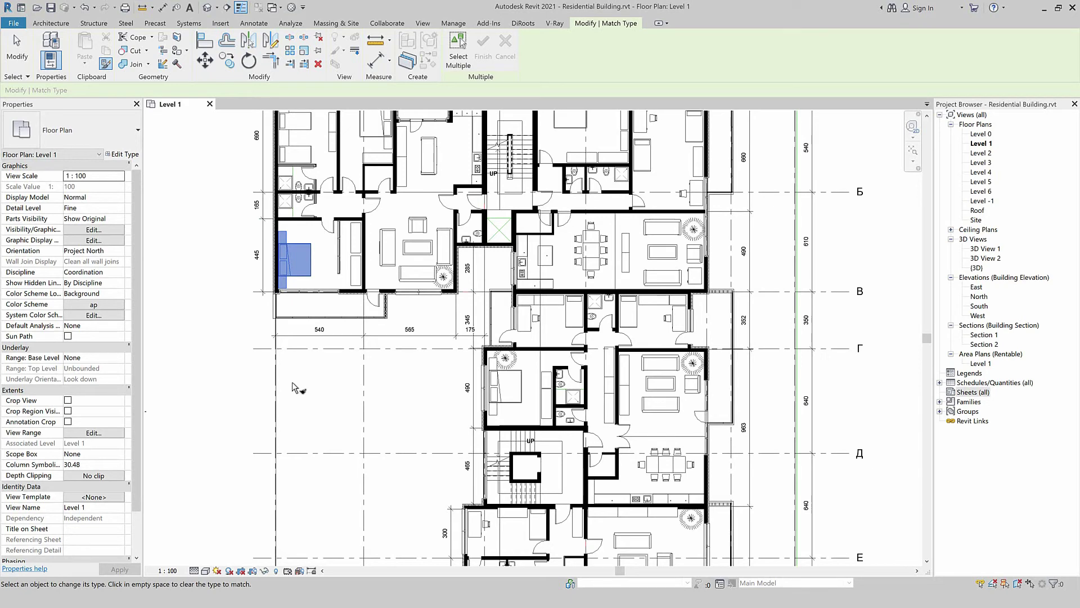
pyautogui.scroll(-1, 303, 318)
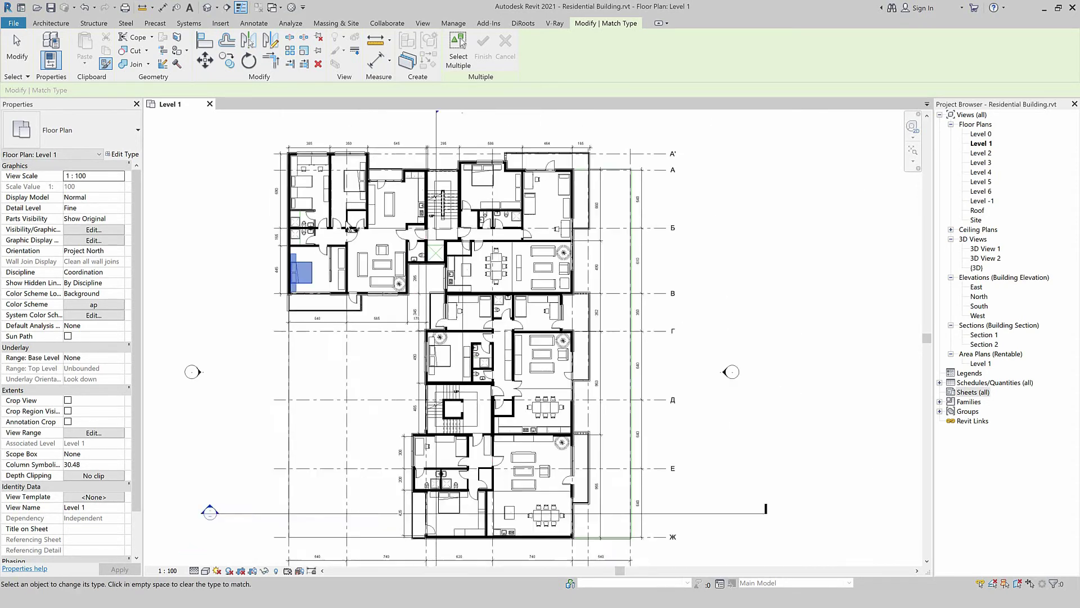
pyautogui.scroll(3, 473, 484)
pyautogui.click(512, 455)
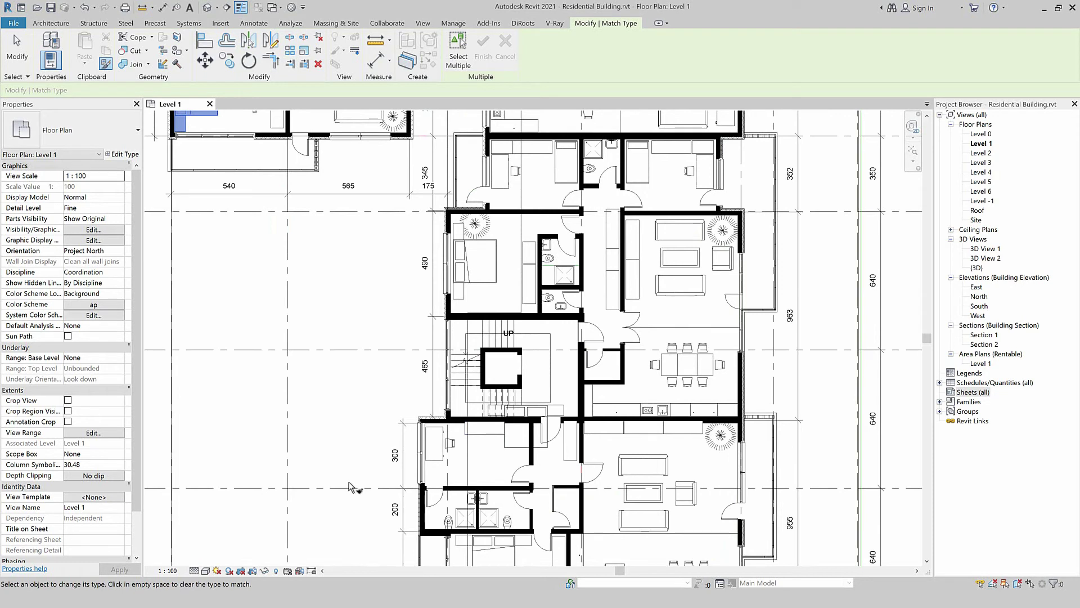
pyautogui.click(321, 391)
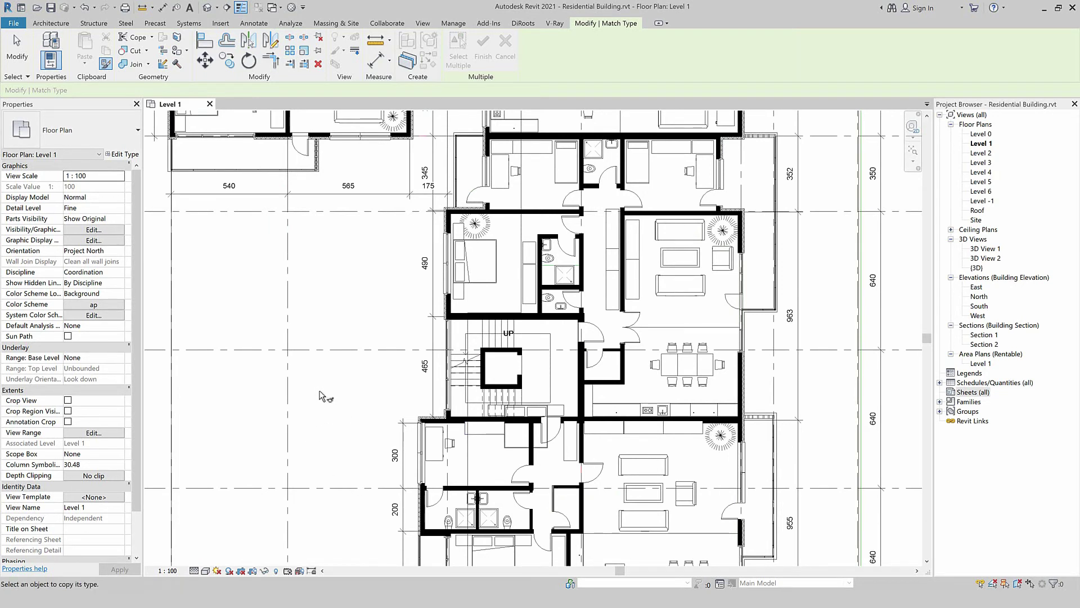
pyautogui.press('Escape')
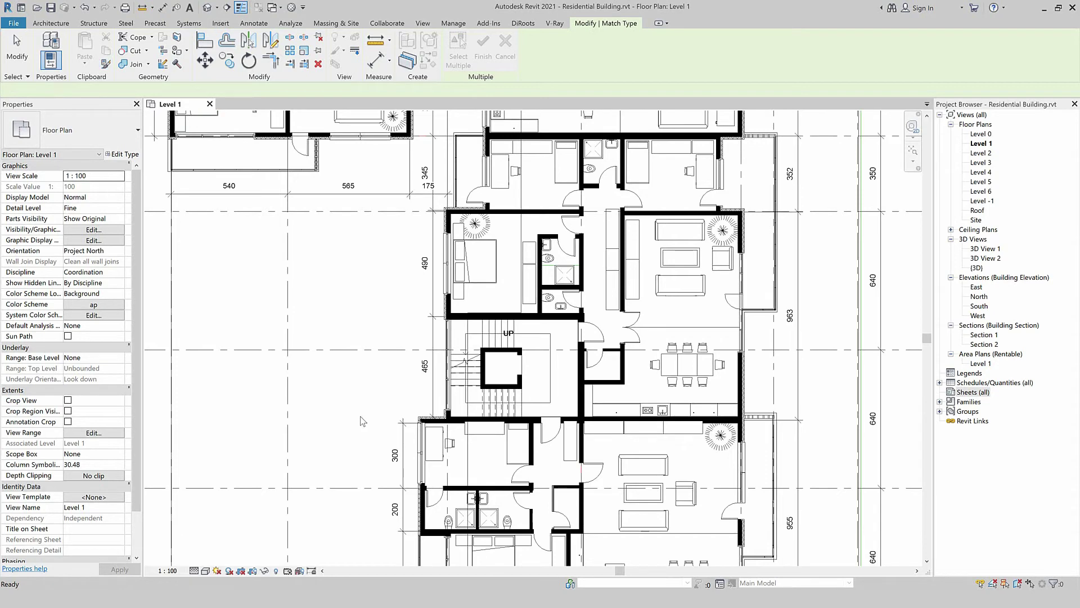
# Step: Match the living room couch near the bedroom wall to the armchair's type, and the armchair above the coffee table to the couch's type
pyautogui.scroll(-3, 453, 376)
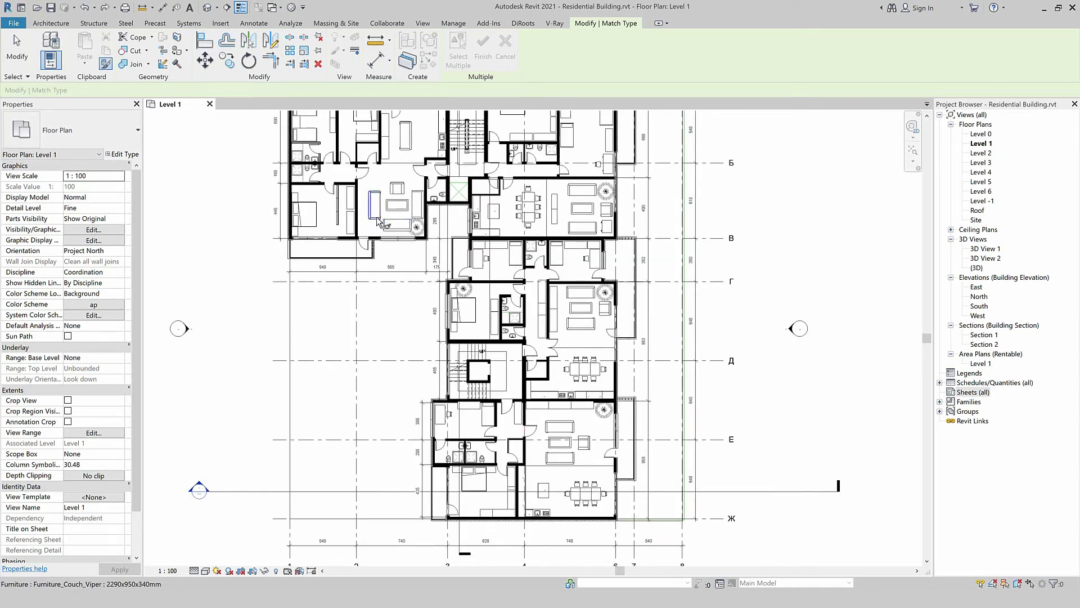
pyautogui.click(398, 231)
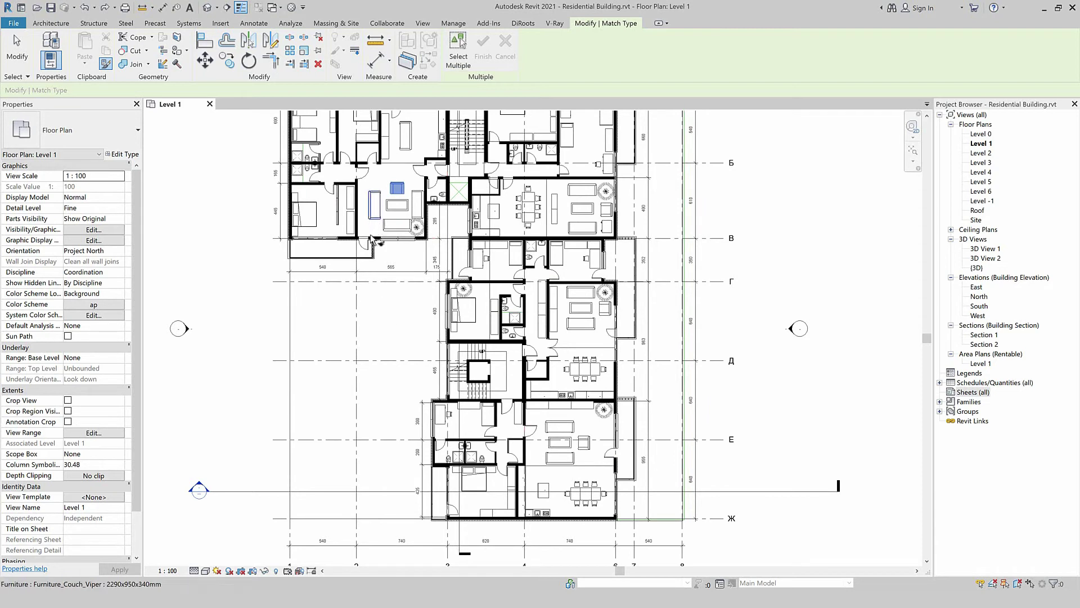
pyautogui.click(362, 338)
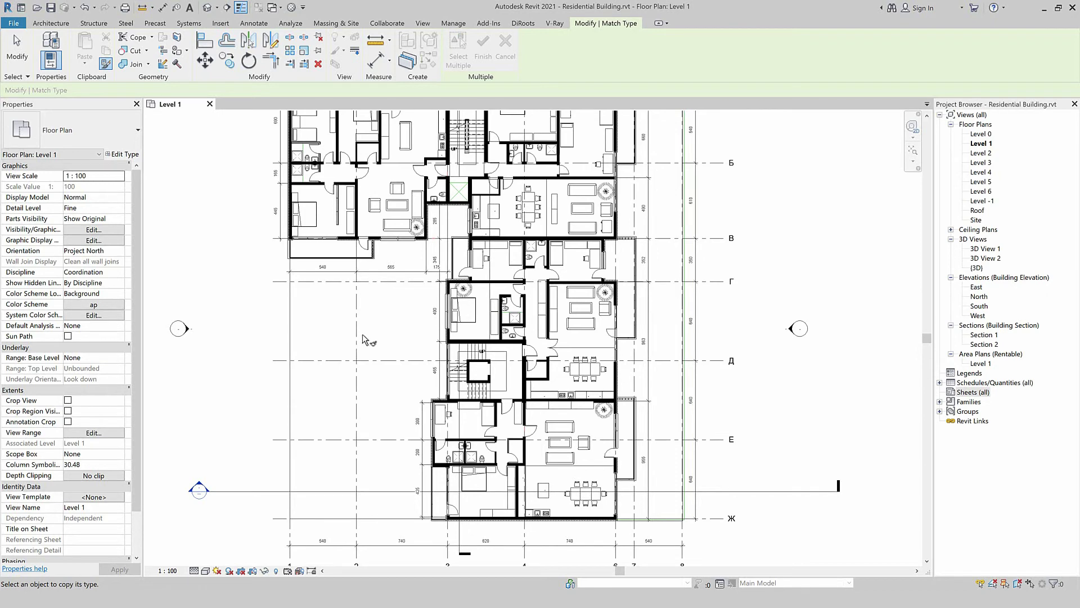
pyautogui.click(397, 225)
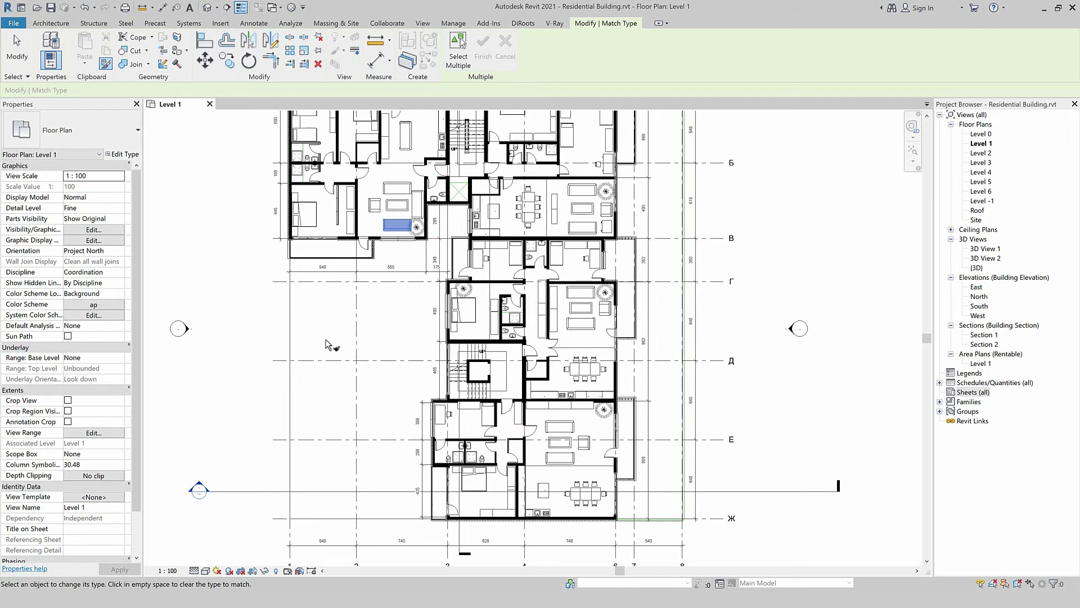
# Step: In the 3D view, match the orange top-floor door to the ground-floor Doors_IntDbl_7 1810x2110mm double door's type
pyautogui.click(207, 8)
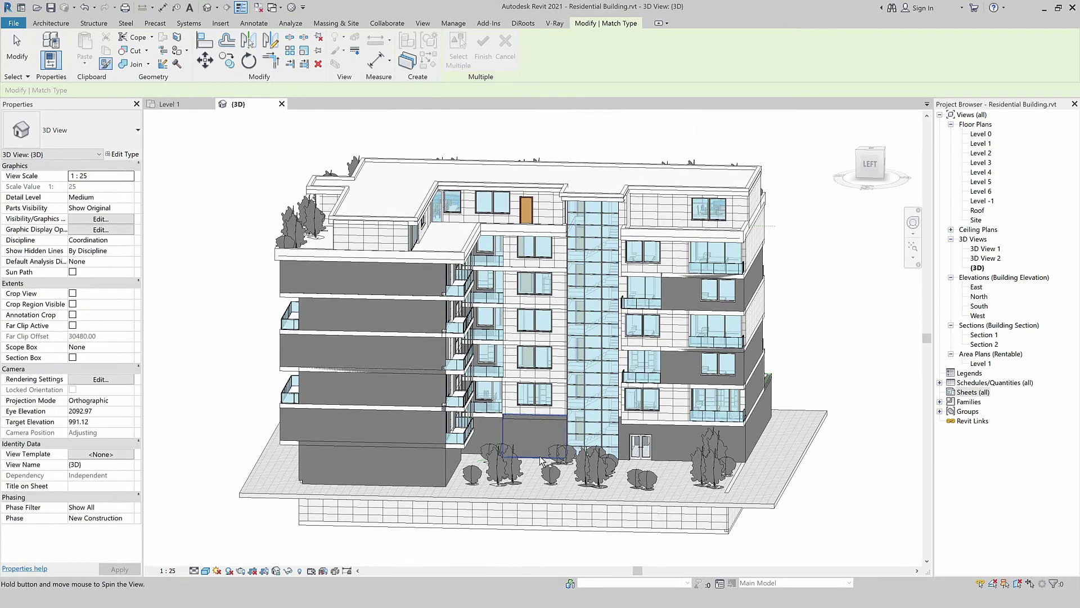
pyautogui.keyDown('shift'); pyautogui.moveTo(541, 460); pyautogui.dragTo(597, 453, button='middle'); pyautogui.keyUp('shift')
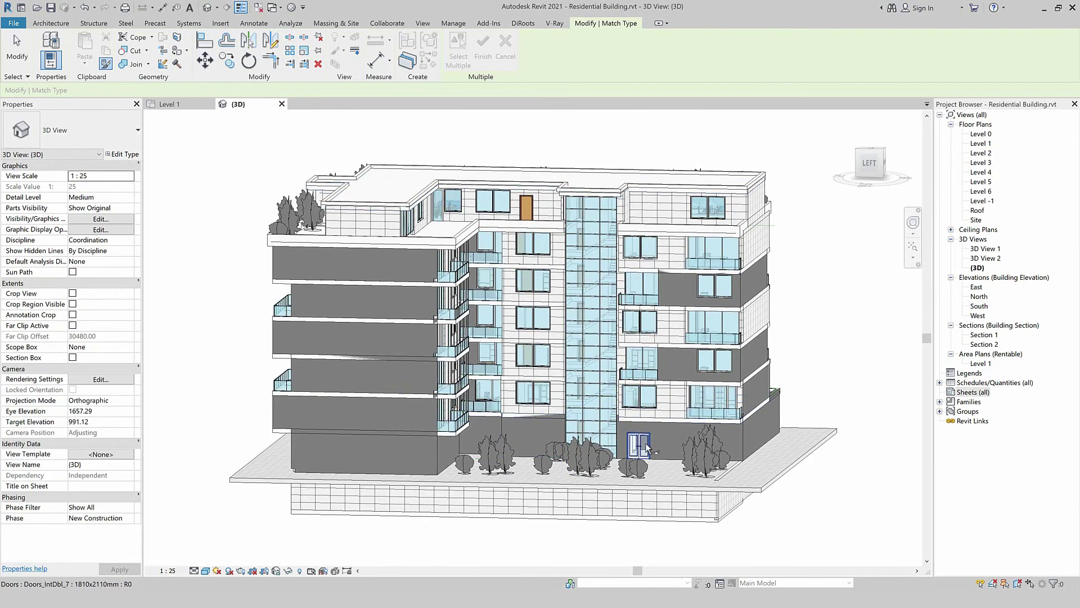
pyautogui.click(644, 446)
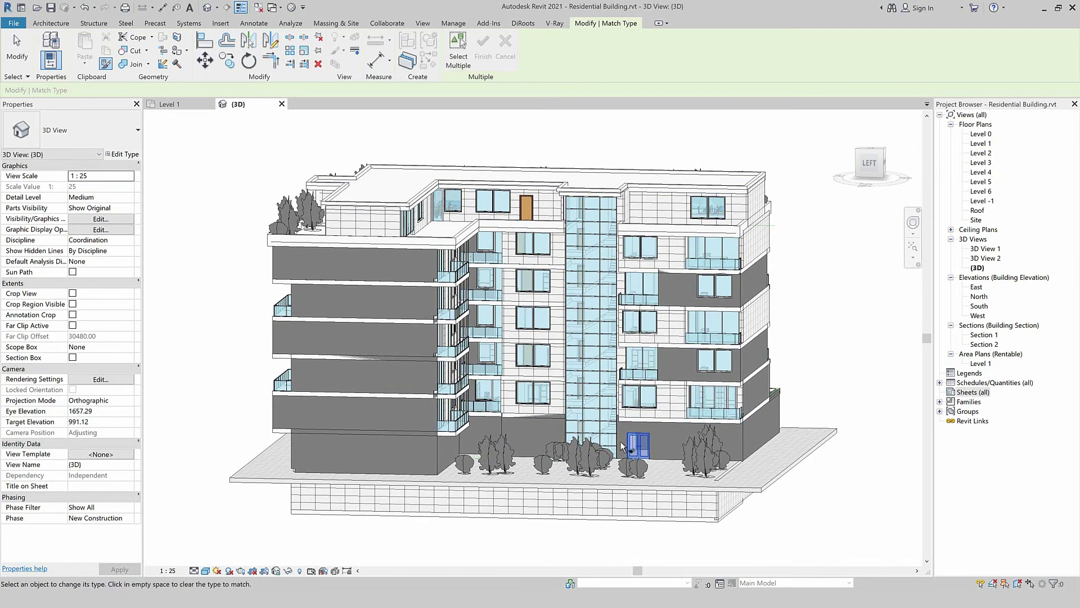
pyautogui.click(529, 206)
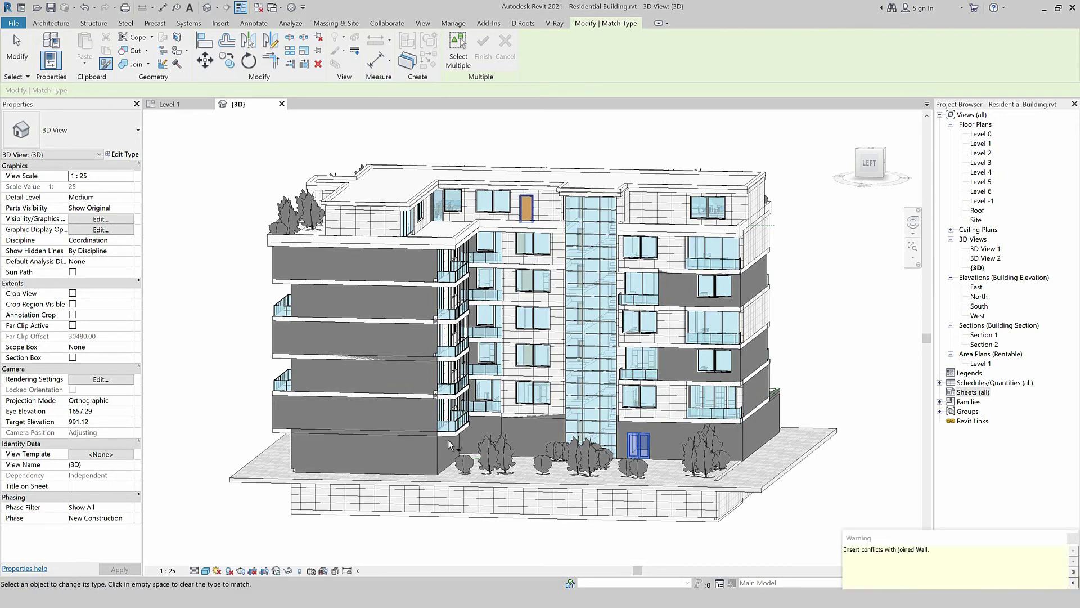
# Step: Dismiss the joined wall warning and open the Section 2 building section view
pyautogui.click(1071, 540)
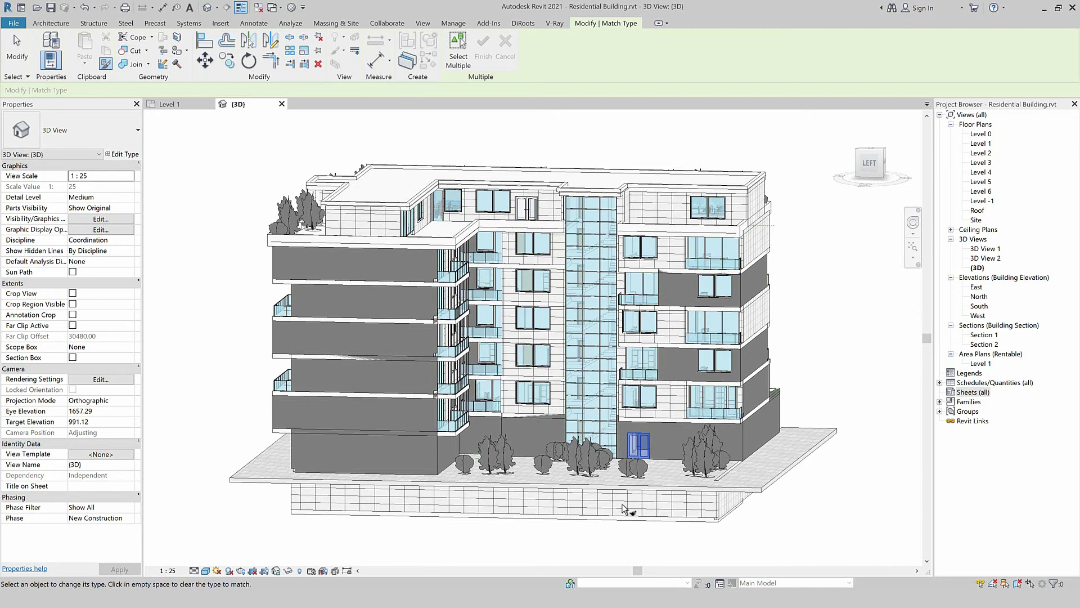
pyautogui.click(984, 343)
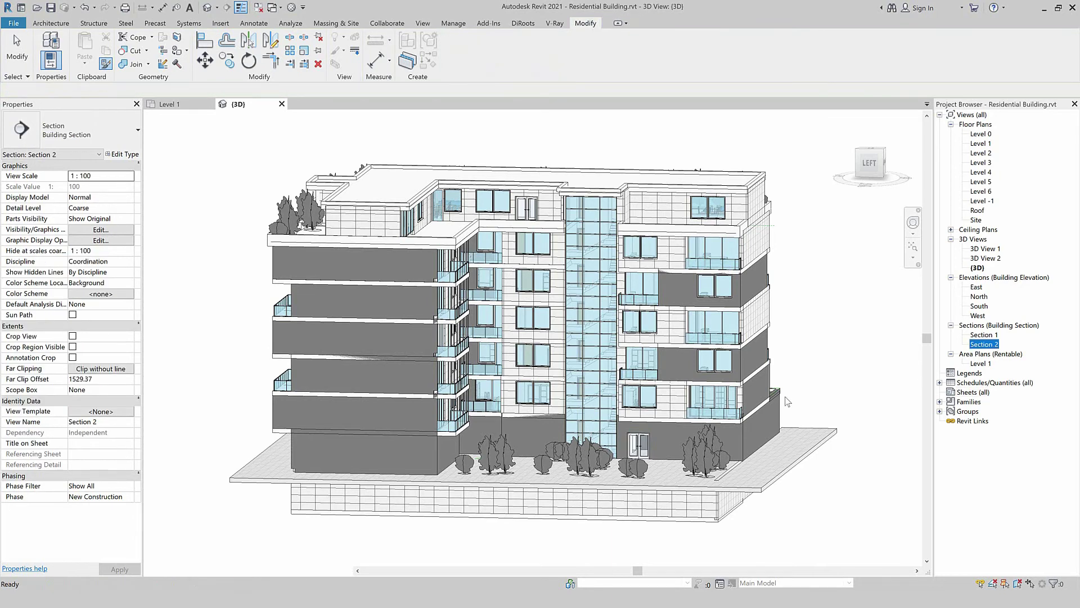
pyautogui.press('Return')
pyautogui.scroll(3, 565, 482)
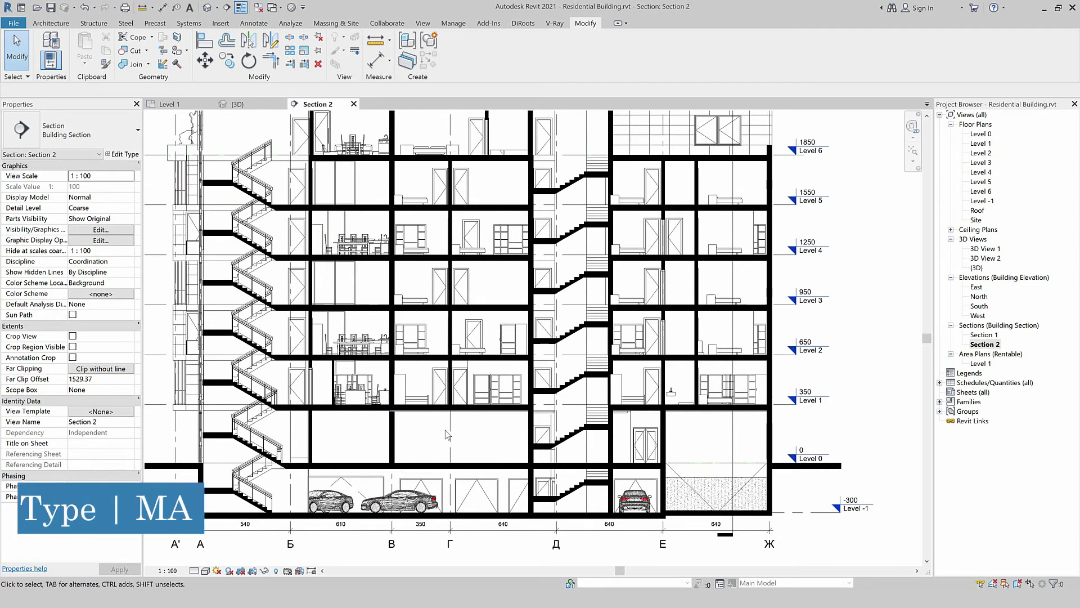
# Step: Match the Level 1 single-flush door above the Level 0 Doors_IntDbl_7 double door to that double door's type in Section 2
pyautogui.press('m')
pyautogui.press('a')
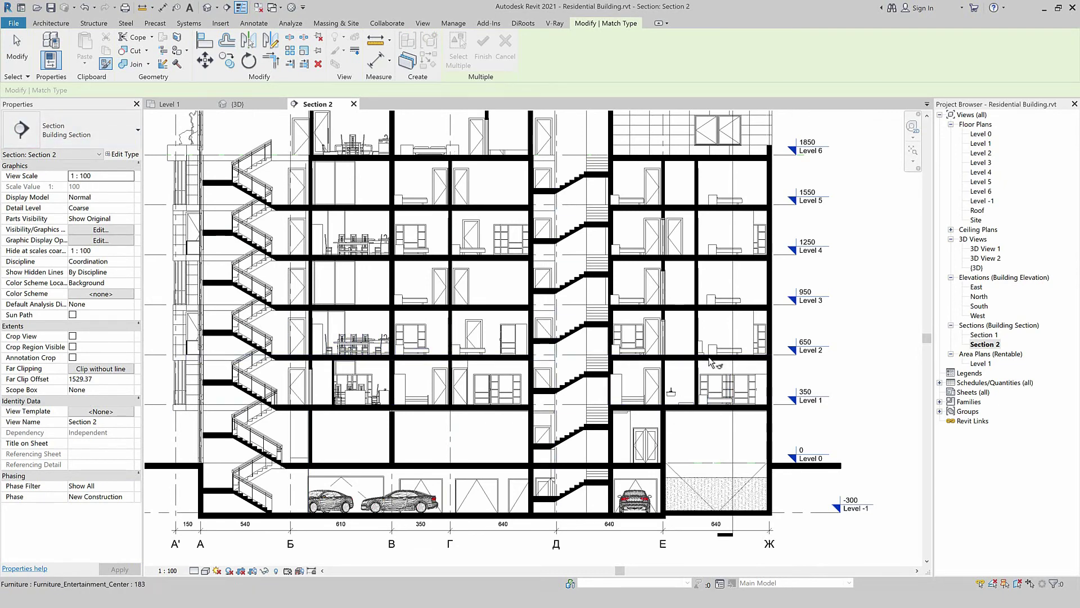
pyautogui.scroll(-1, 658, 398)
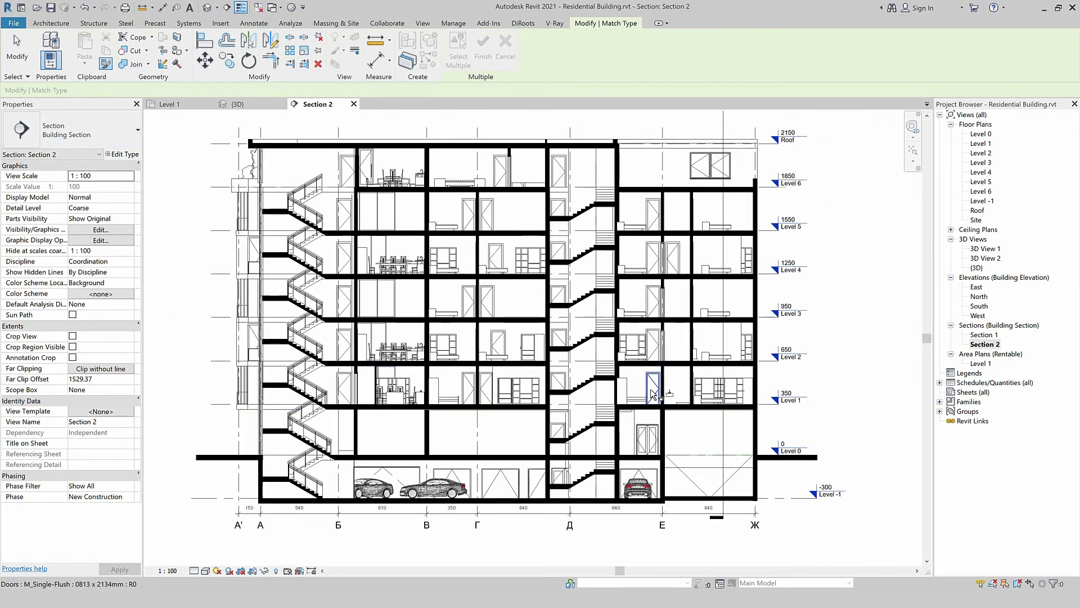
pyautogui.click(655, 441)
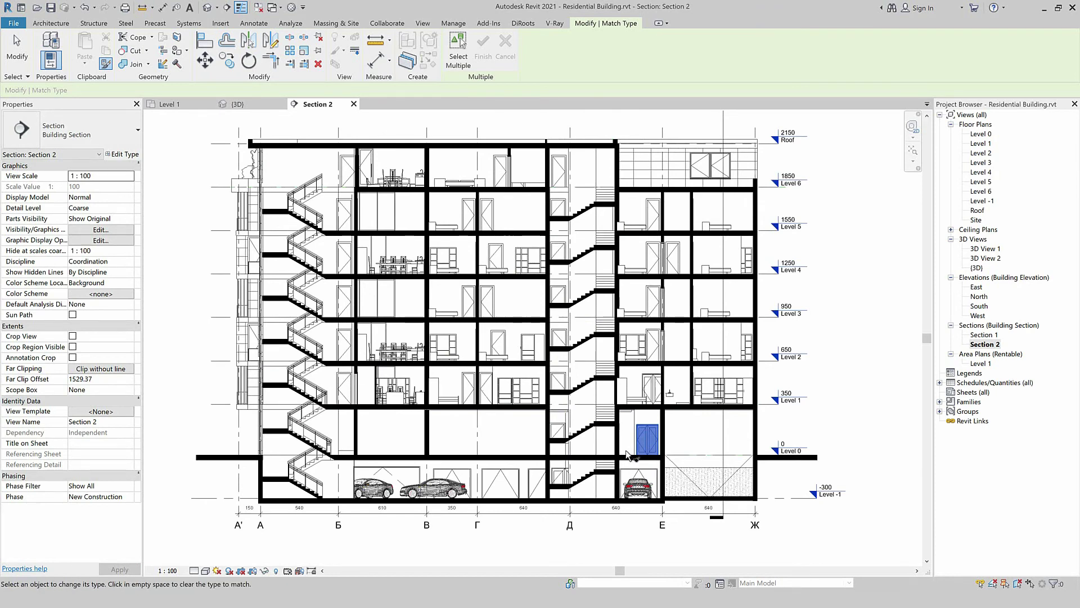
pyautogui.scroll(2, 659, 426)
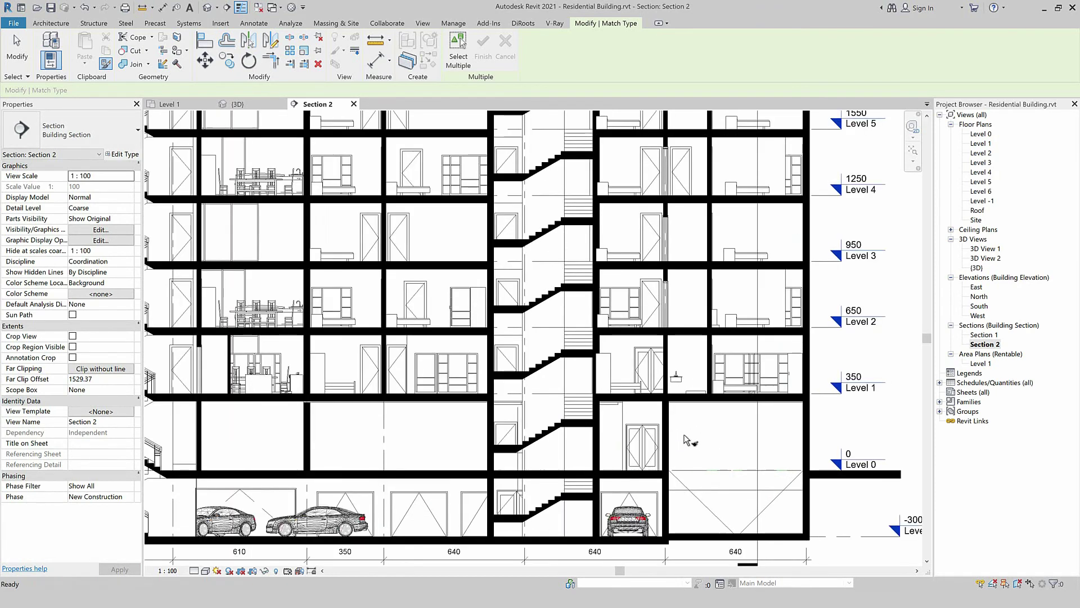
pyautogui.press('Escape')
# Step: Align the left edge of the Level 1 double door with the left edge of the Level 0 double door below it
pyautogui.press('a')
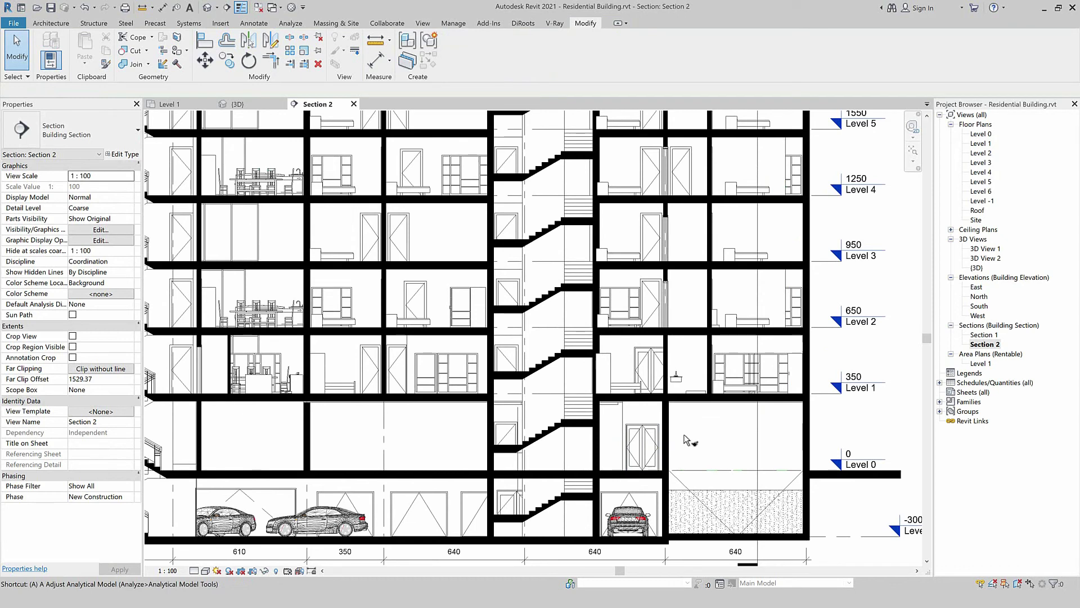
pyautogui.press('l')
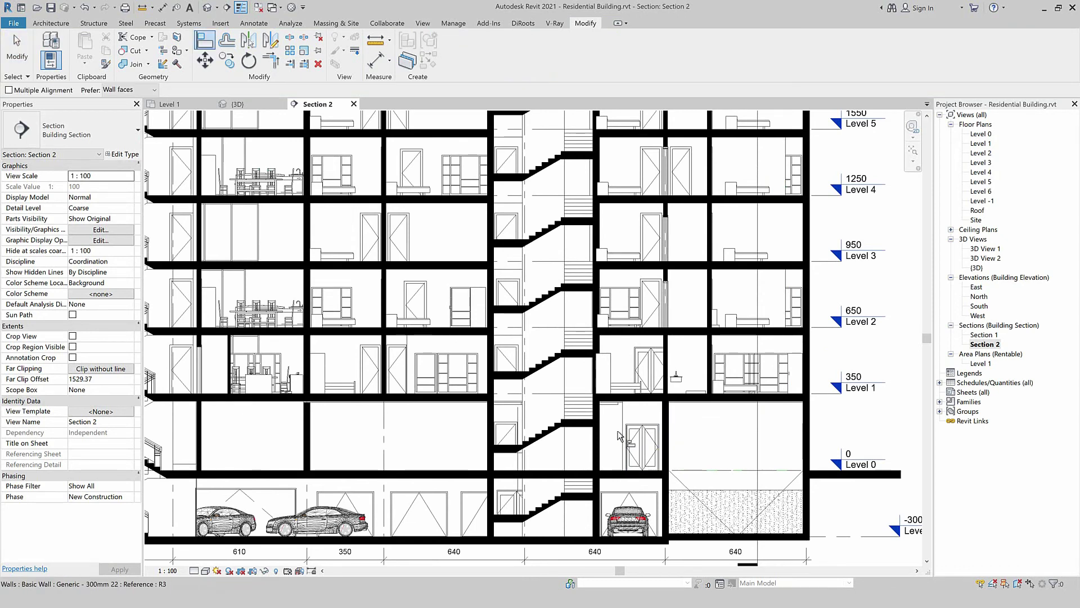
pyautogui.scroll(2, 622, 435)
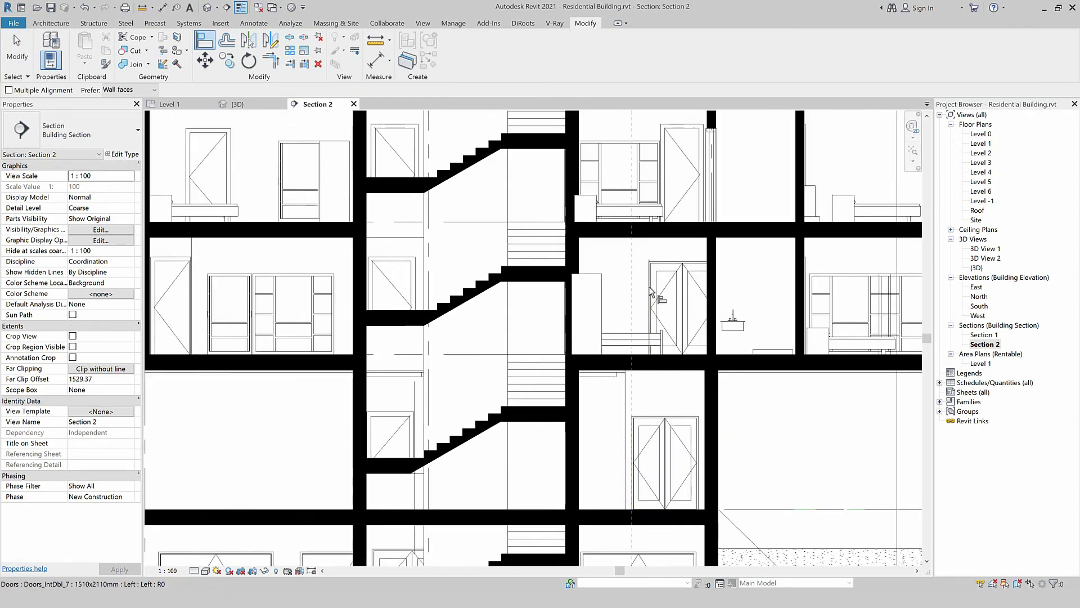
pyautogui.scroll(-2, 610, 298)
pyautogui.scroll(-5, 738, 442)
pyautogui.press('Escape')
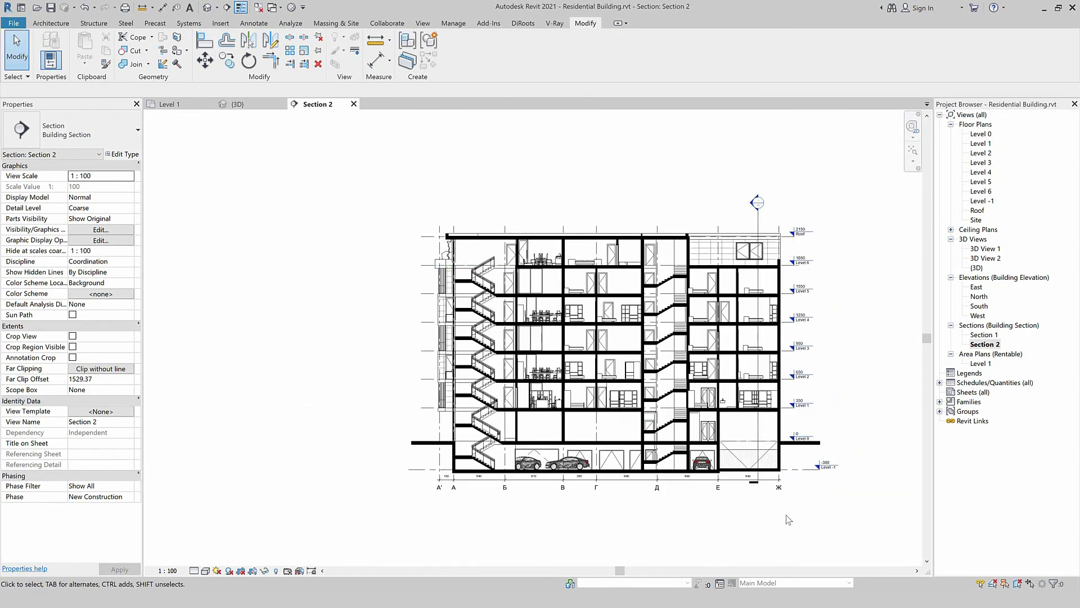
pyautogui.scroll(2, 786, 519)
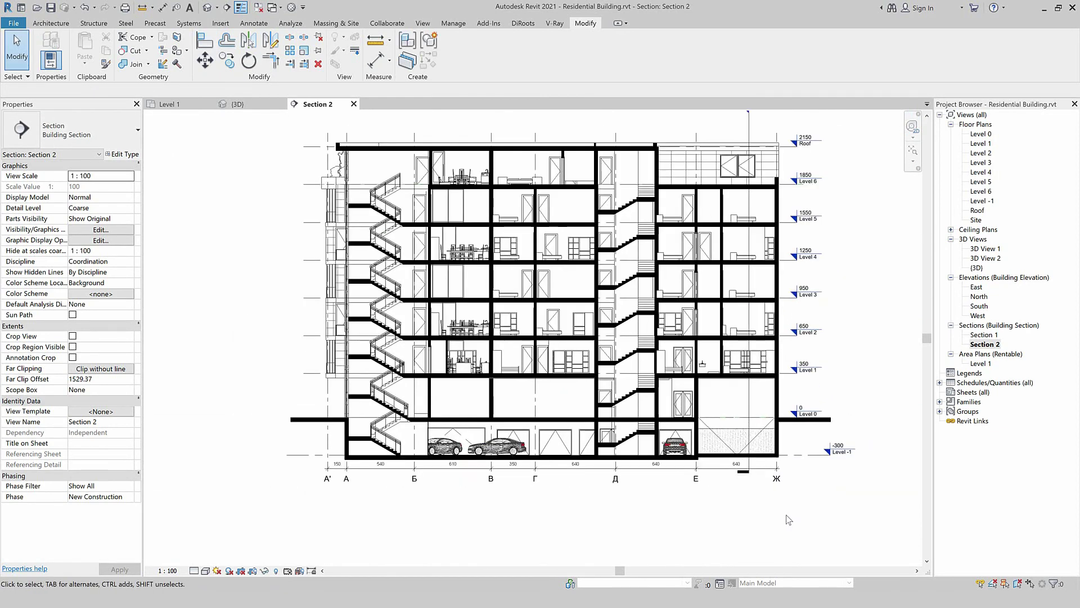